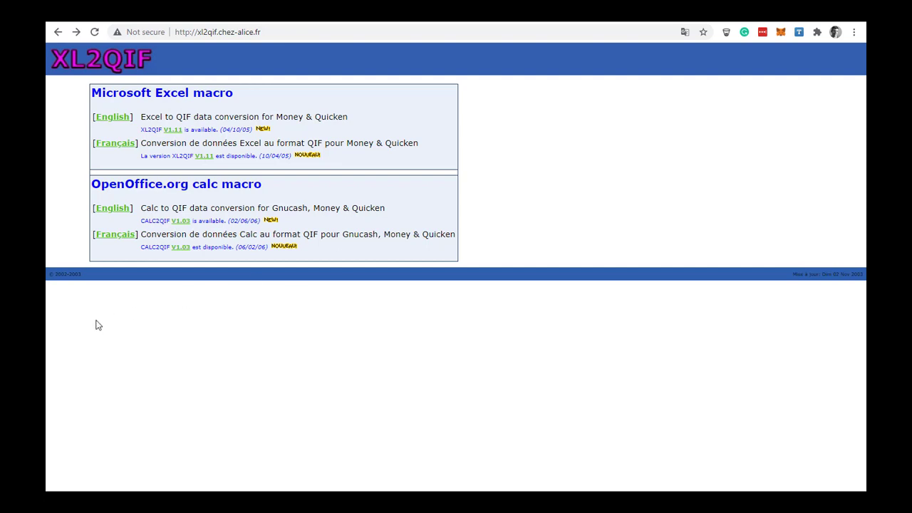
Open the English page of the XL2QIF Excel macro and read through its parameter descriptions down to the Download section
click(113, 118)
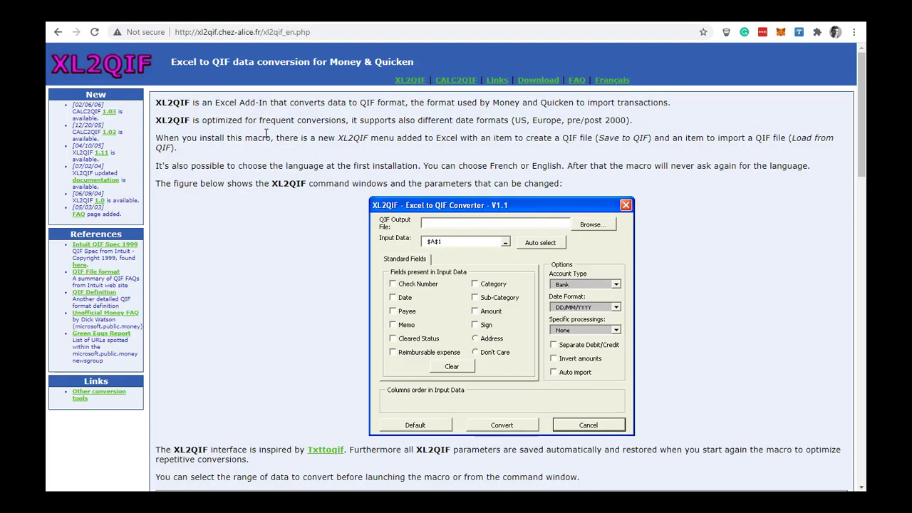
scroll(265, 137, down, 1)
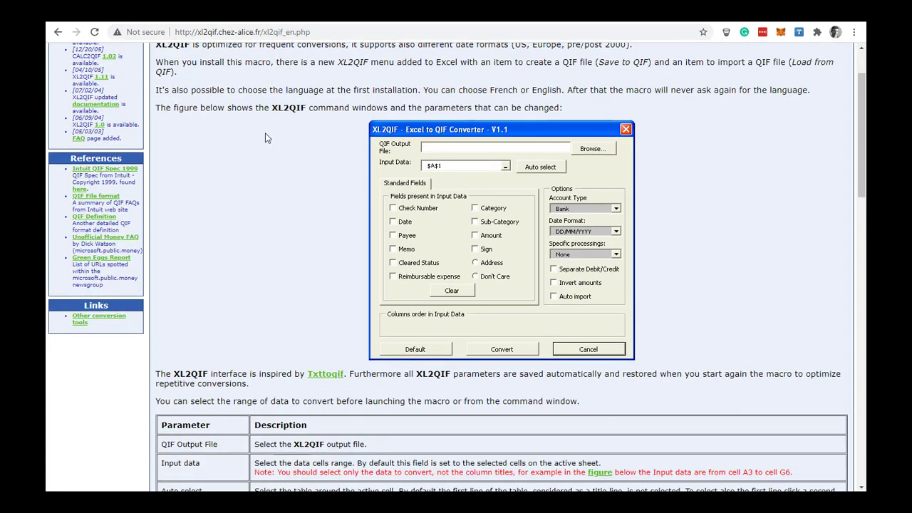
scroll(265, 138, down, 5)
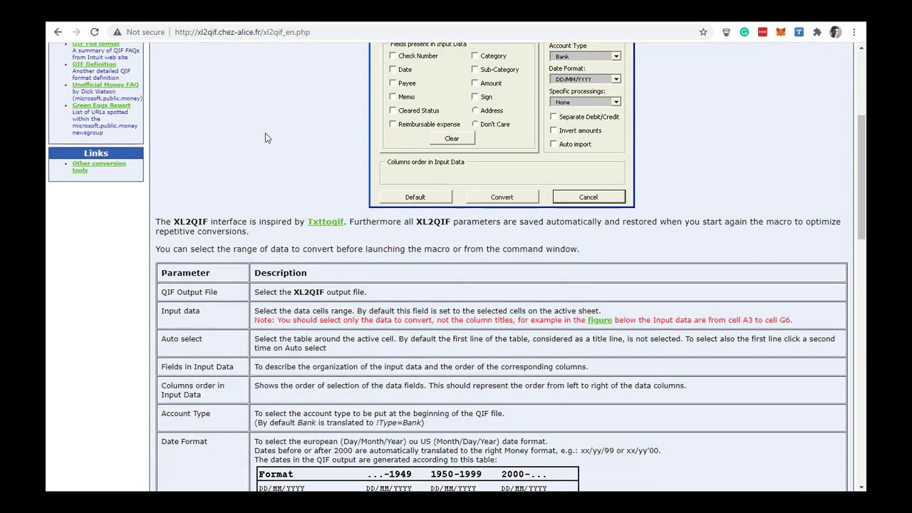
scroll(265, 137, down, 5)
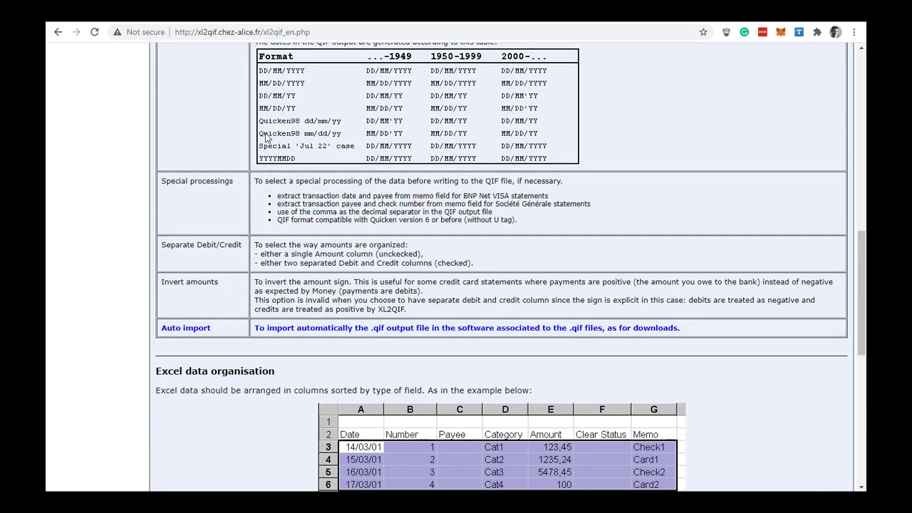
scroll(265, 138, down, 4)
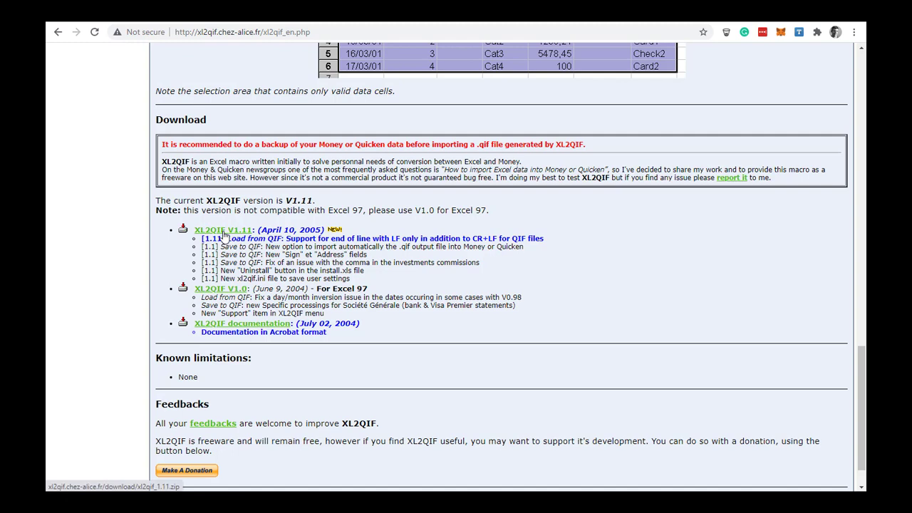
Download XL2QIF V1.11 as xl2qif_1.11 (1).zip to the Downloads folder and show the file there
click(223, 235)
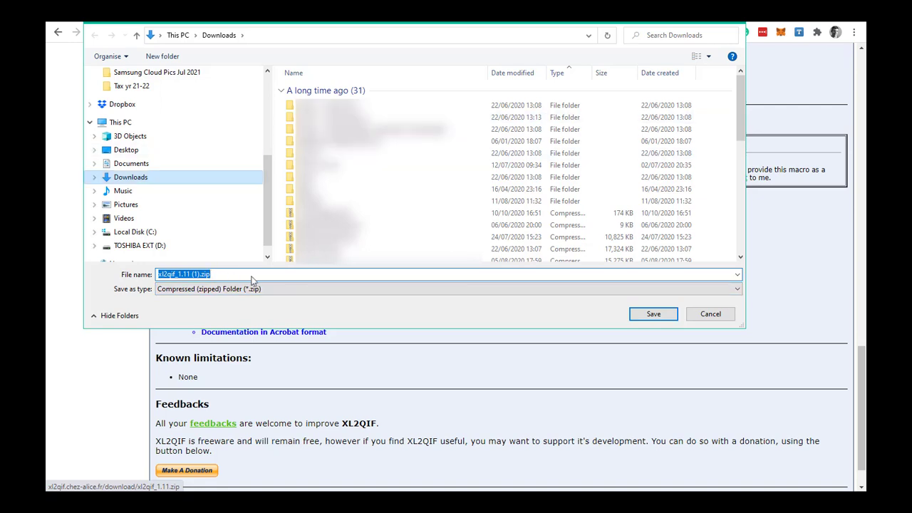
click(653, 316)
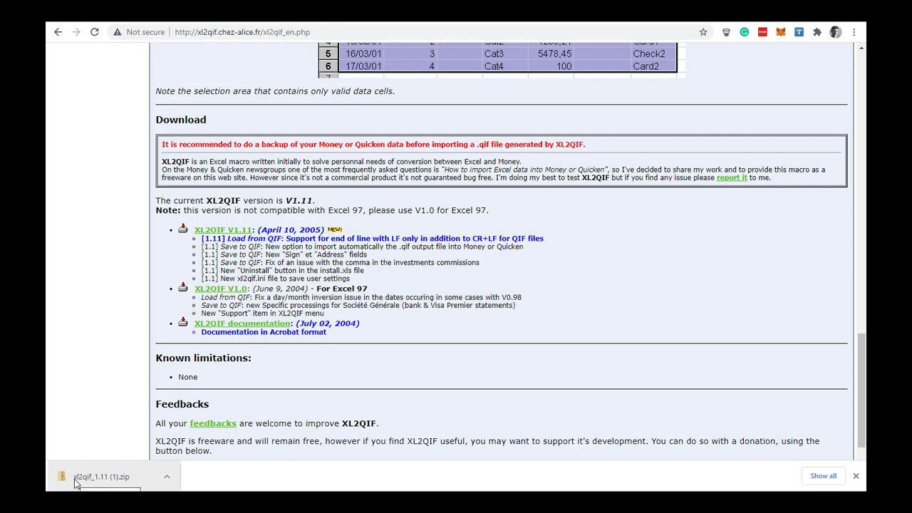
click(167, 477)
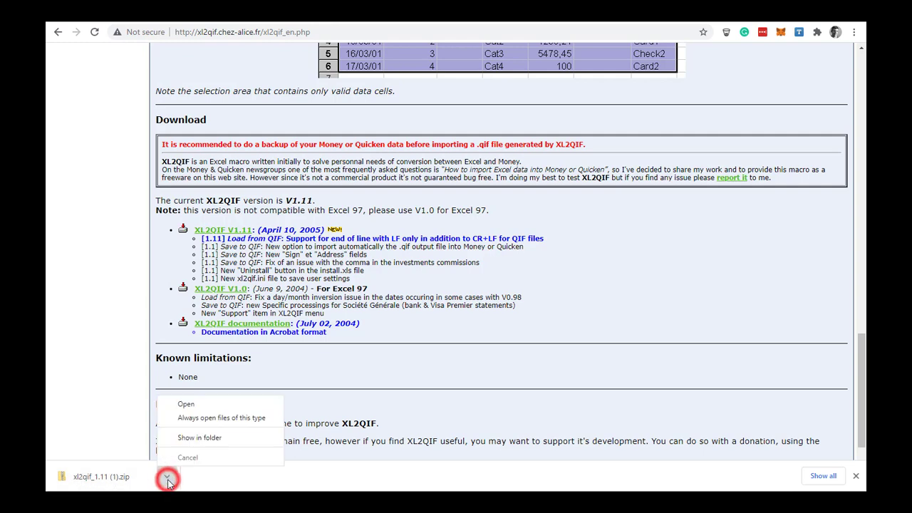
click(199, 439)
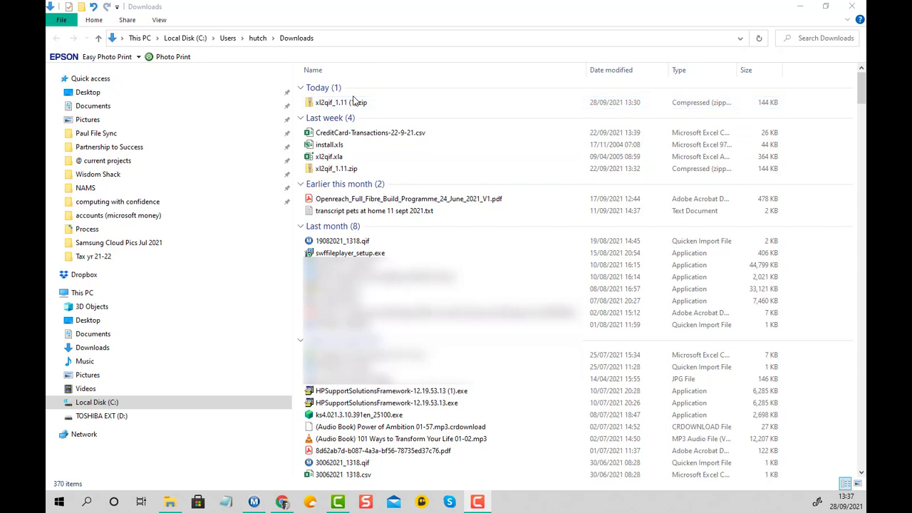
Delete xl2qif_1.11 (1).zip, CreditCard-Transactions-22-9-21.csv, install.xls and xl2qif.xla from the Downloads folder
click(335, 101)
shift+click(320, 157)
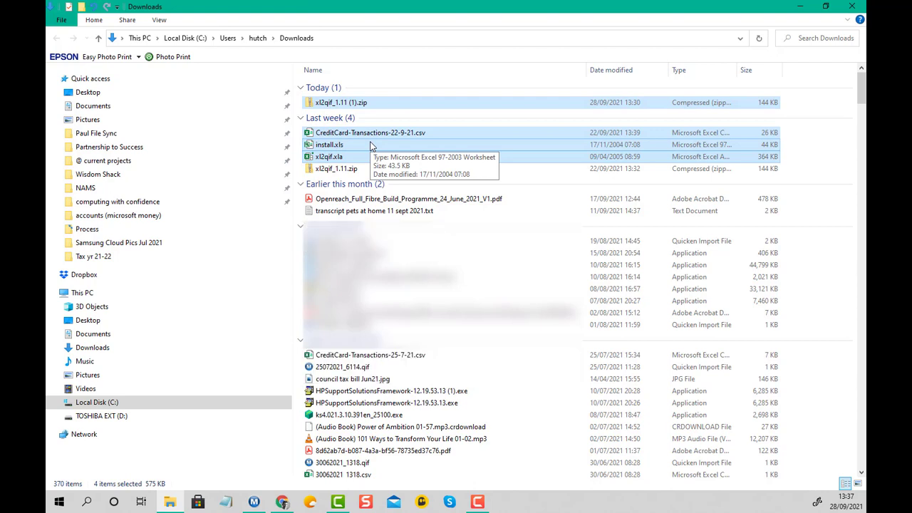
key(Delete)
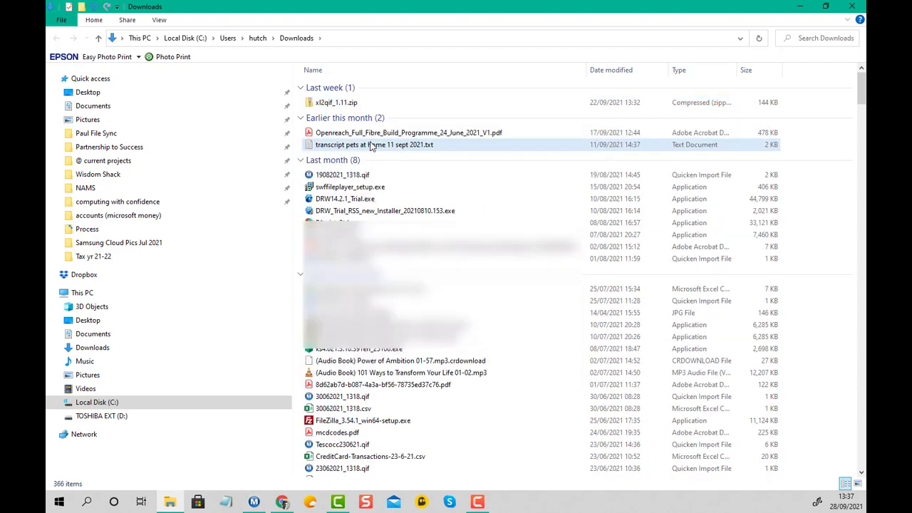
Extract all files of xl2qif_1.11.zip into an xl2qif_1.11 folder inside Downloads, with extracted files shown when complete
click(337, 101)
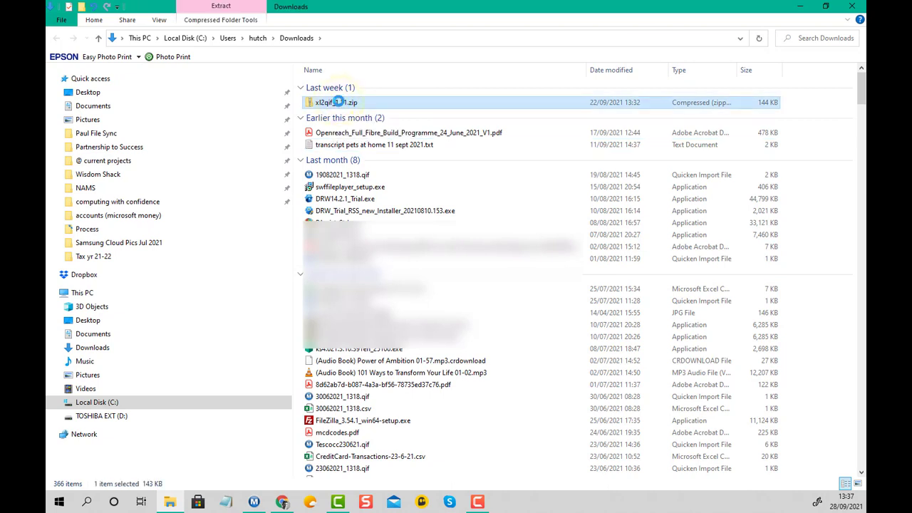
right_click(338, 102)
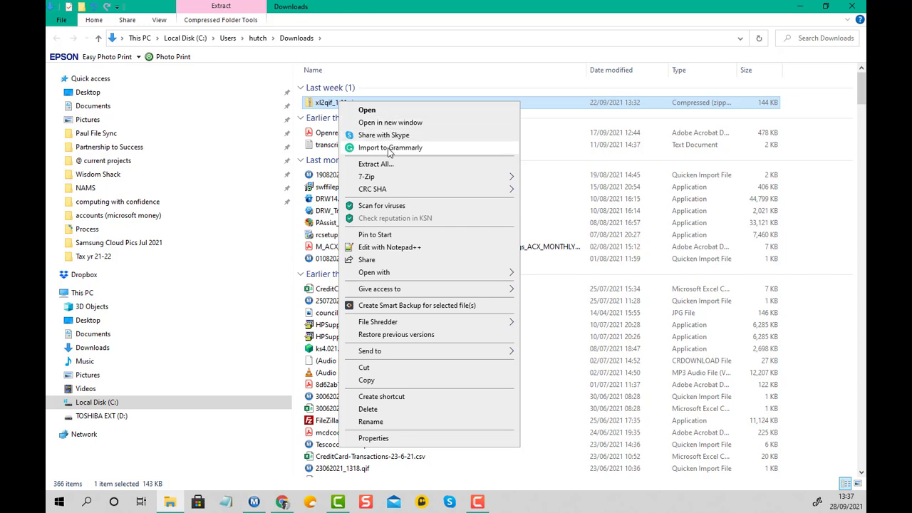
key(Down)
key(Down)
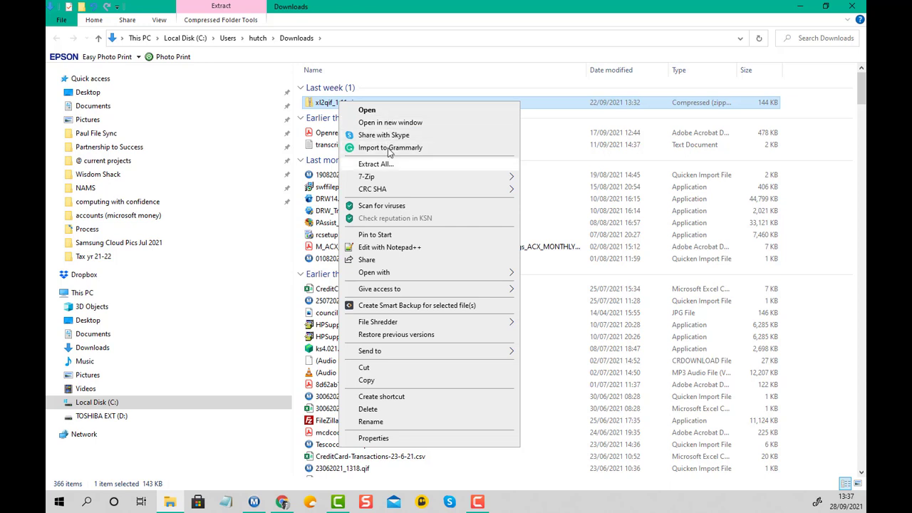
key(Right)
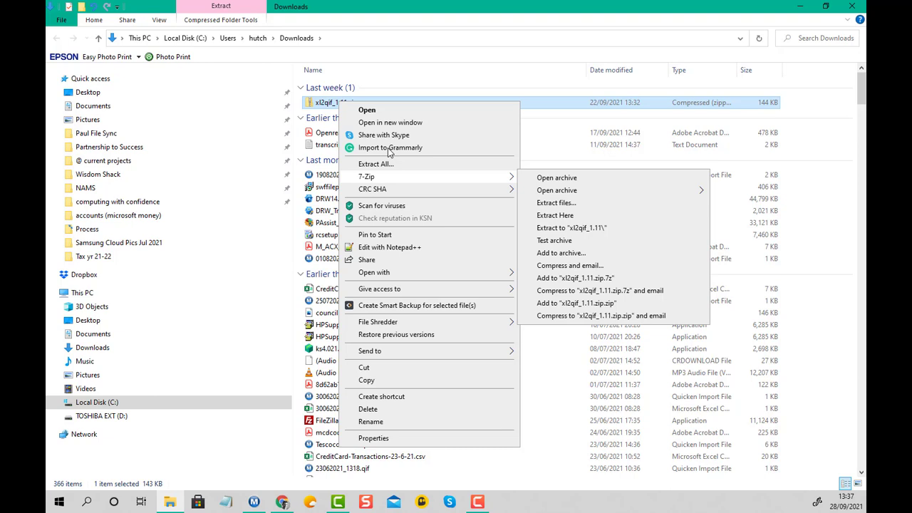
key(Left)
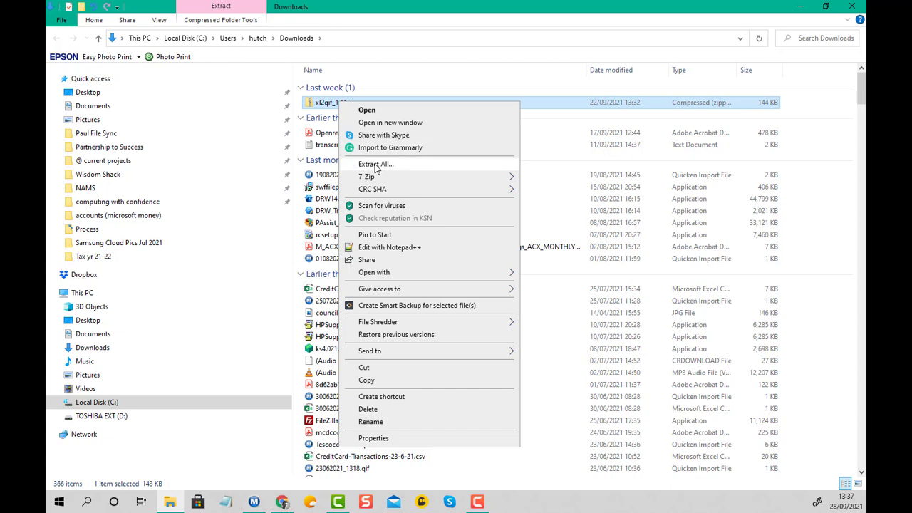
click(375, 165)
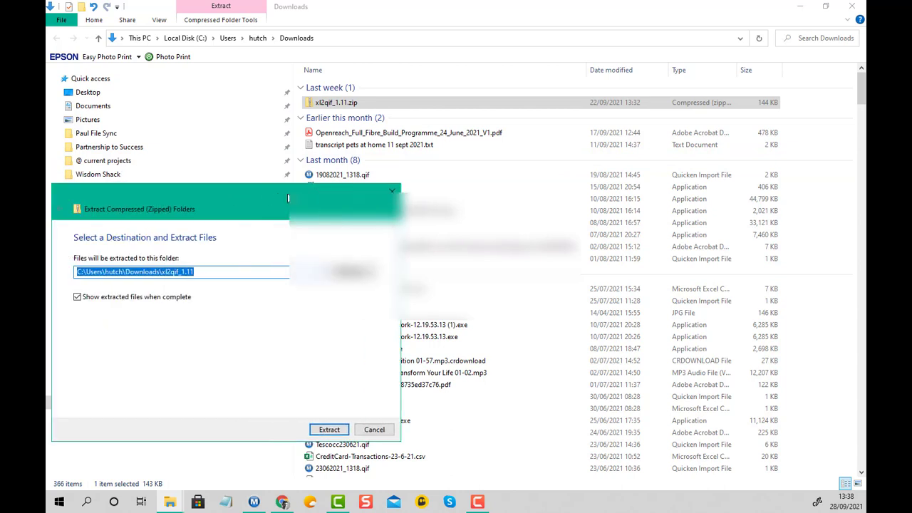
drag(364, 193, 367, 165)
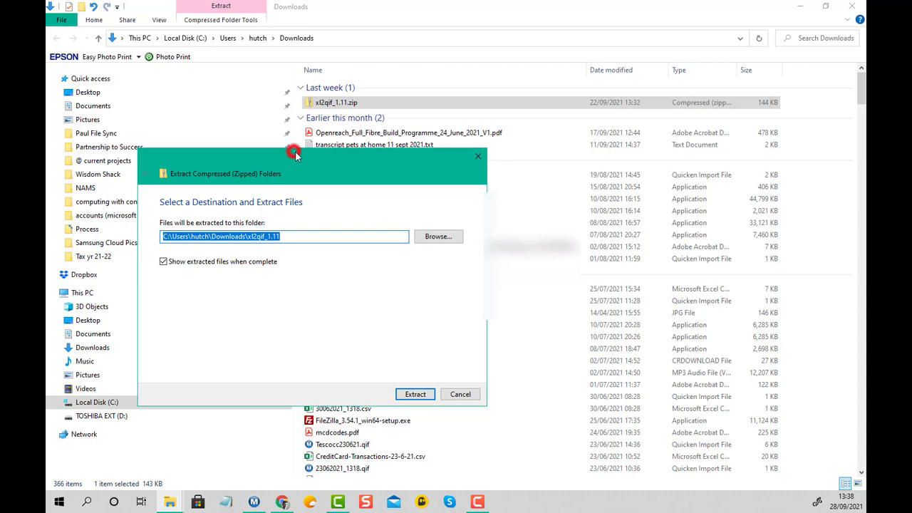
drag(293, 151, 307, 163)
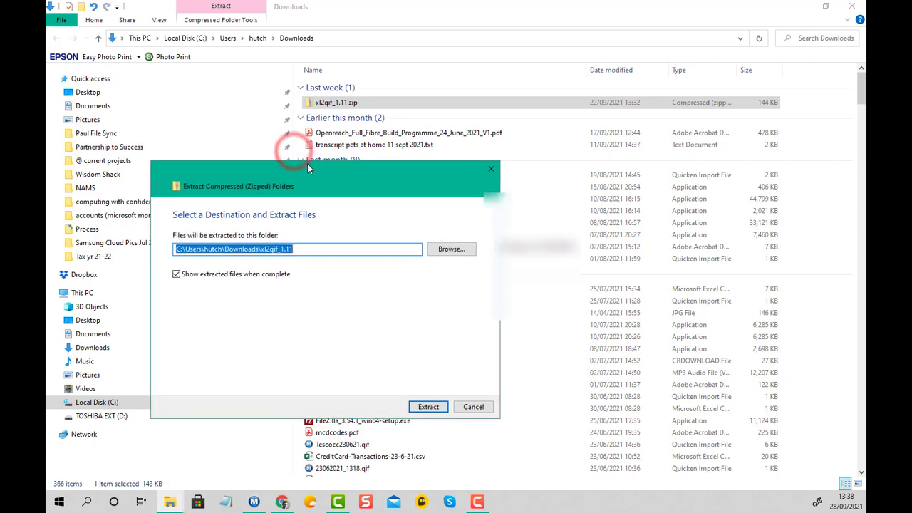
click(428, 407)
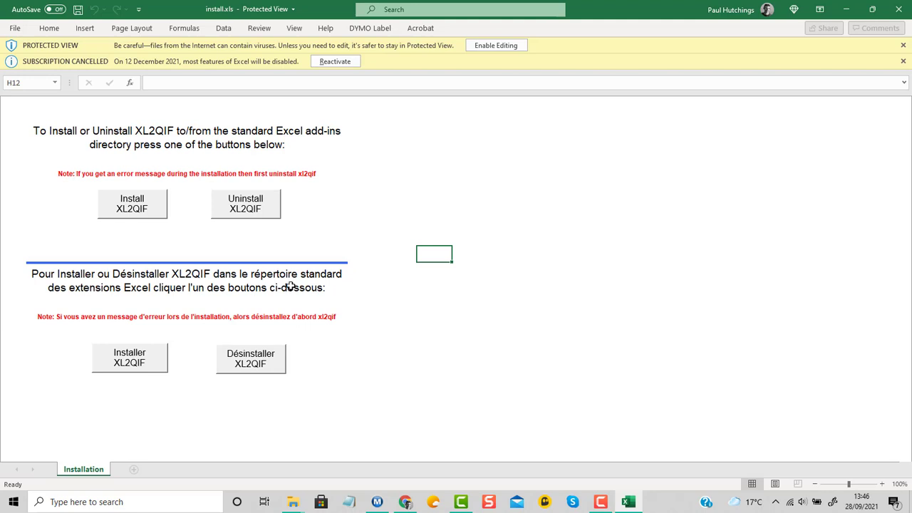
Enable editing and macros in install.xls and install the XL2QIF add-in with English as its language
click(494, 46)
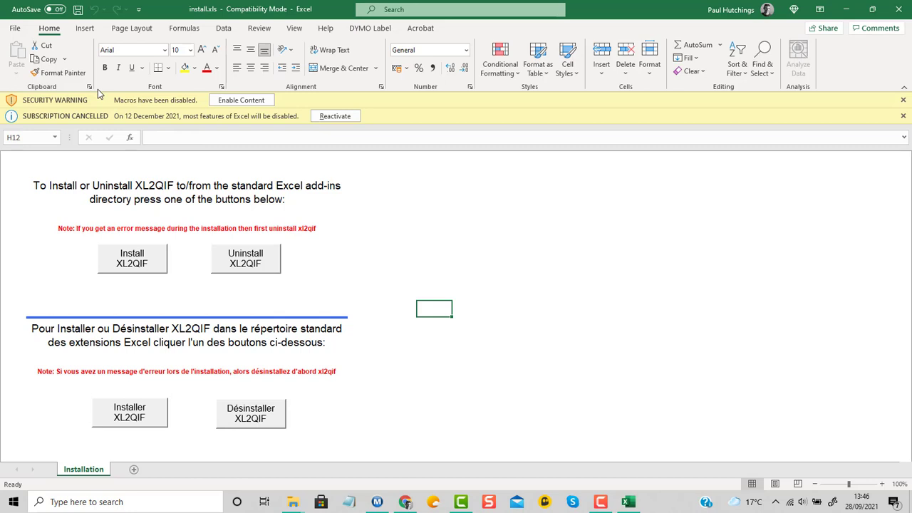
click(259, 103)
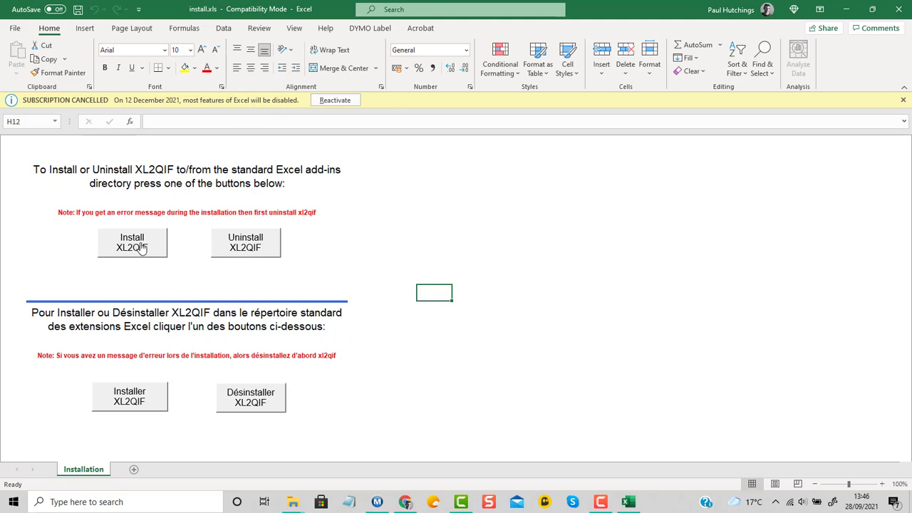
click(142, 248)
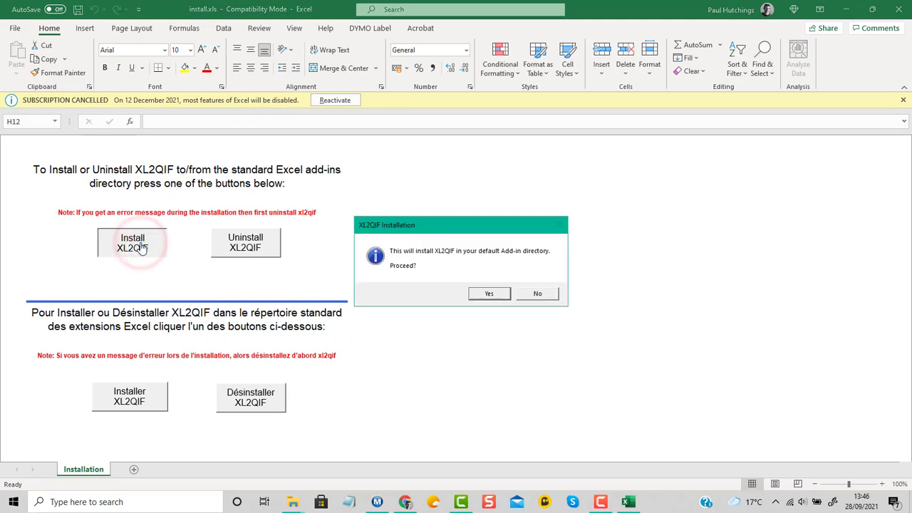
click(493, 293)
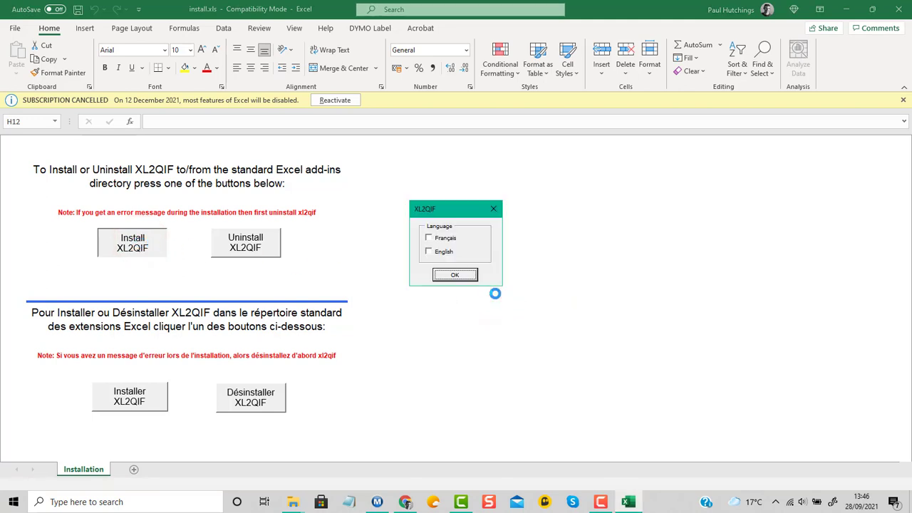
click(429, 253)
click(454, 277)
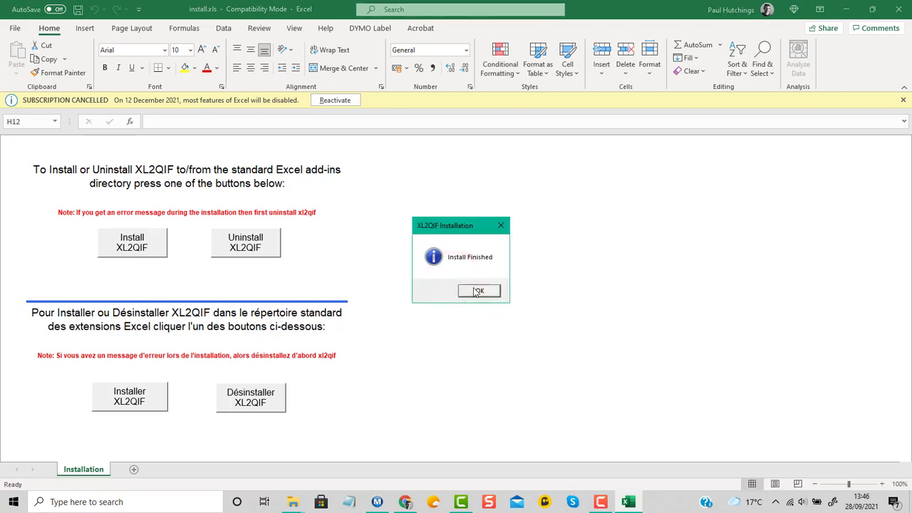
click(481, 293)
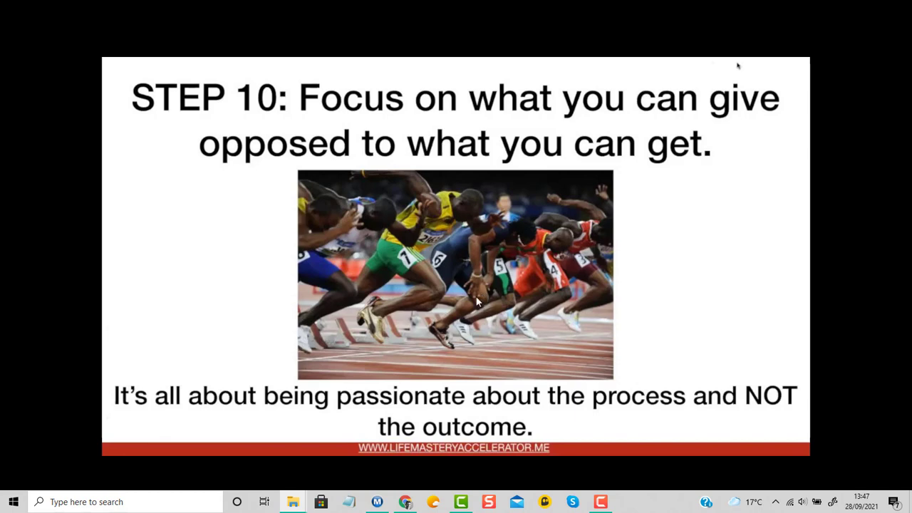
Start Excel and create a blank workbook
click(164, 500)
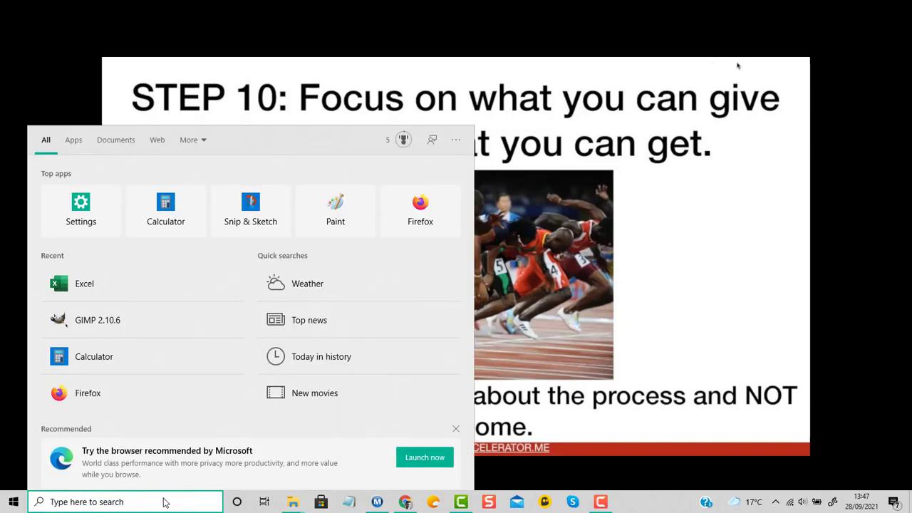
click(85, 289)
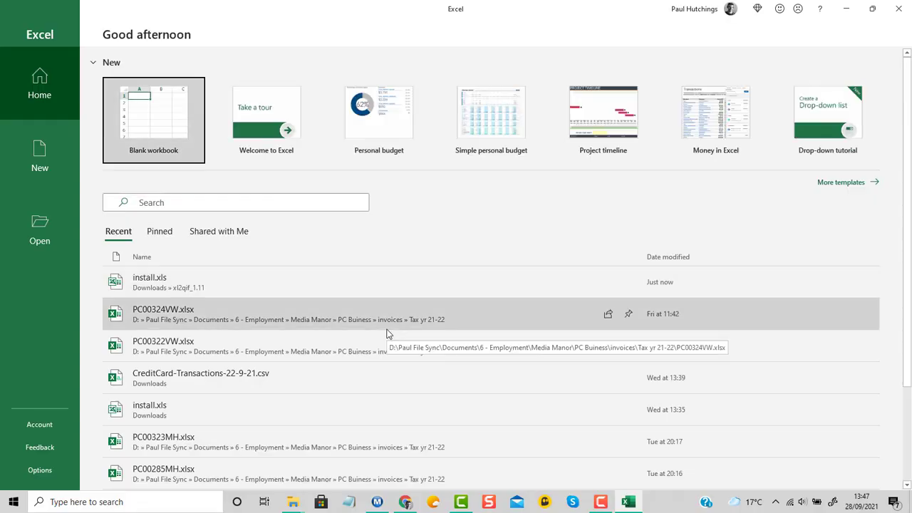
click(160, 124)
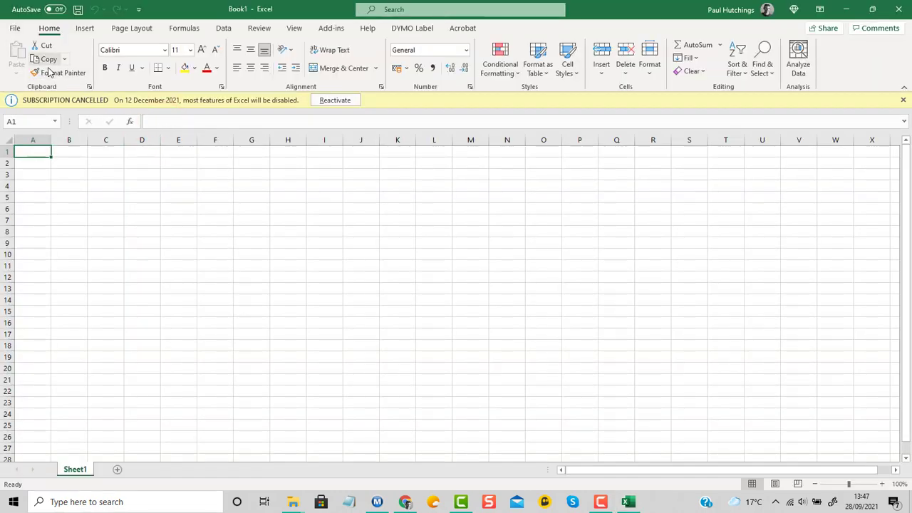
Check the commands that the XL2QIF add-in offers in the new workbook, including Save to QIF and Load from QIF
click(331, 28)
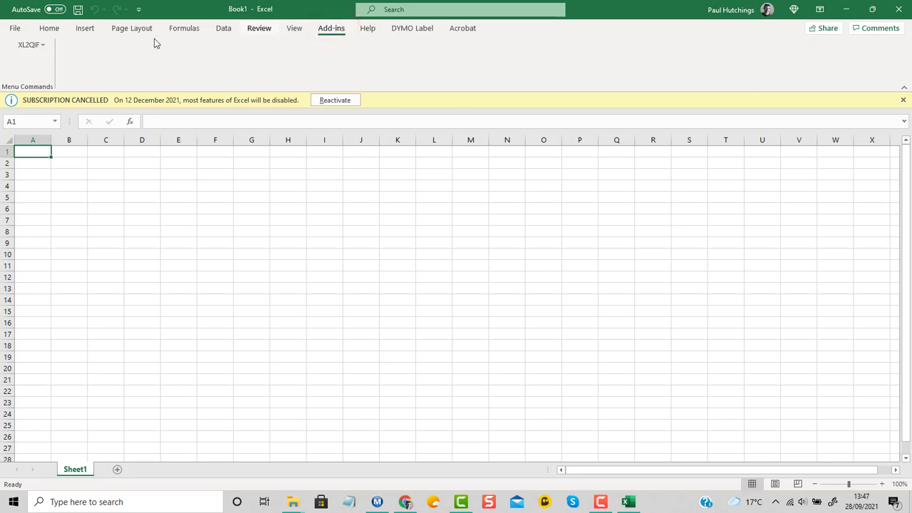
click(30, 45)
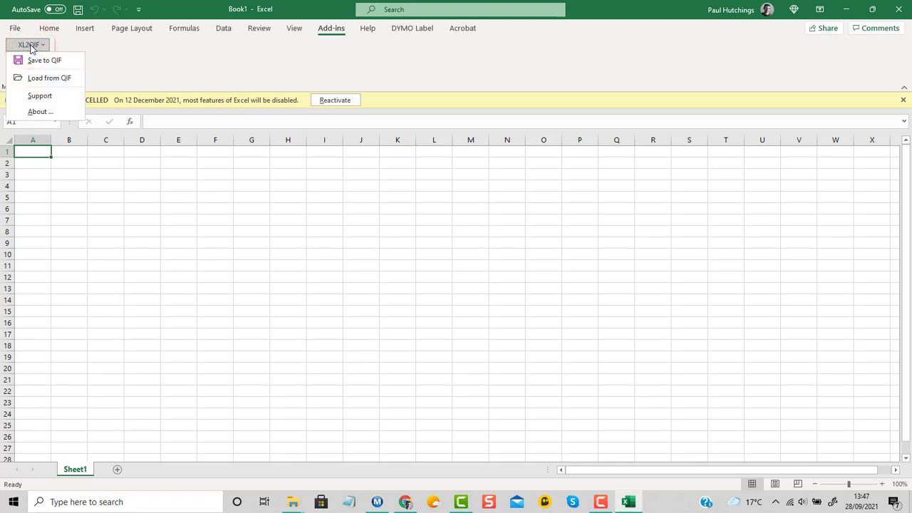
key(Down)
key(Down)
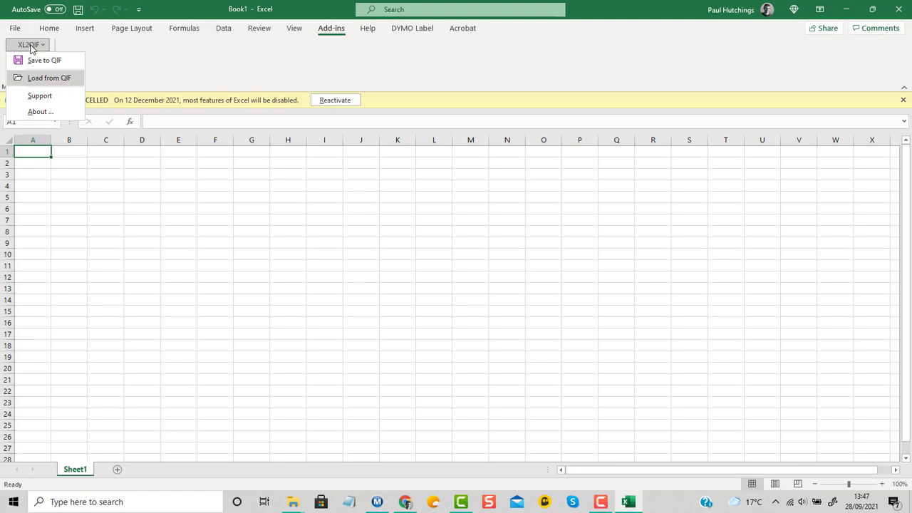
key(Up)
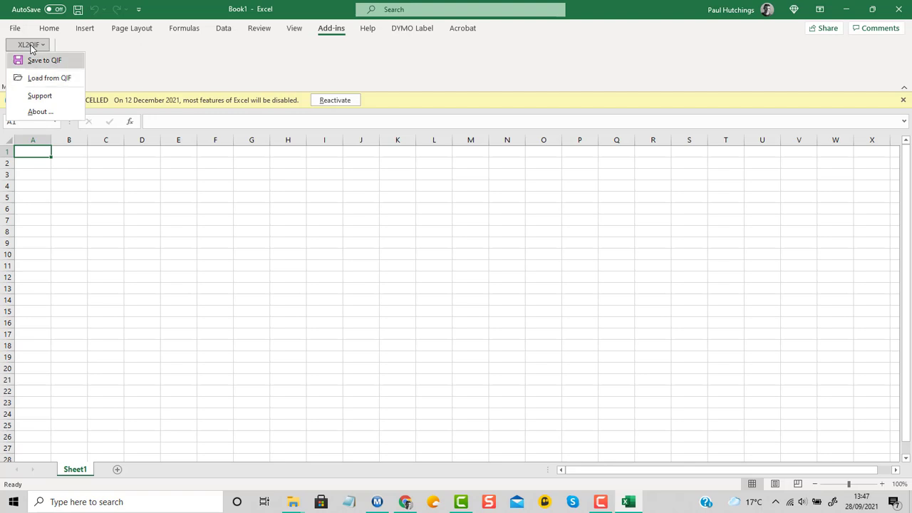
click(264, 274)
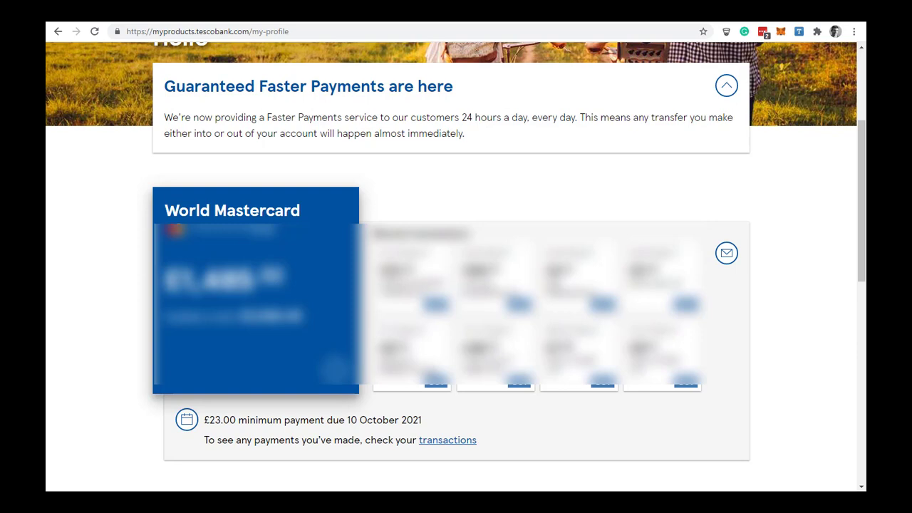
Download the World Mastercard's last 90 days of transactions as comma-separated values, saving CreditCard-Transactions-28-9-21.csv in Downloads
click(443, 441)
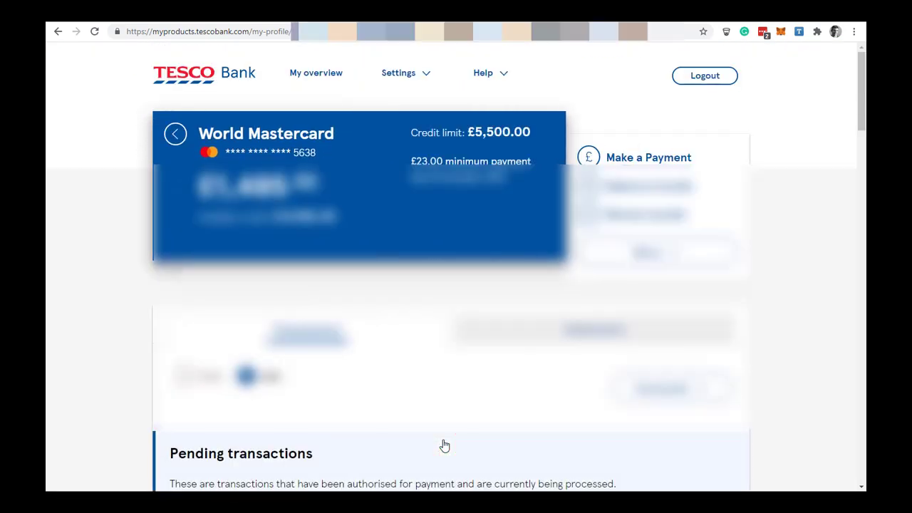
scroll(443, 440, down, 1)
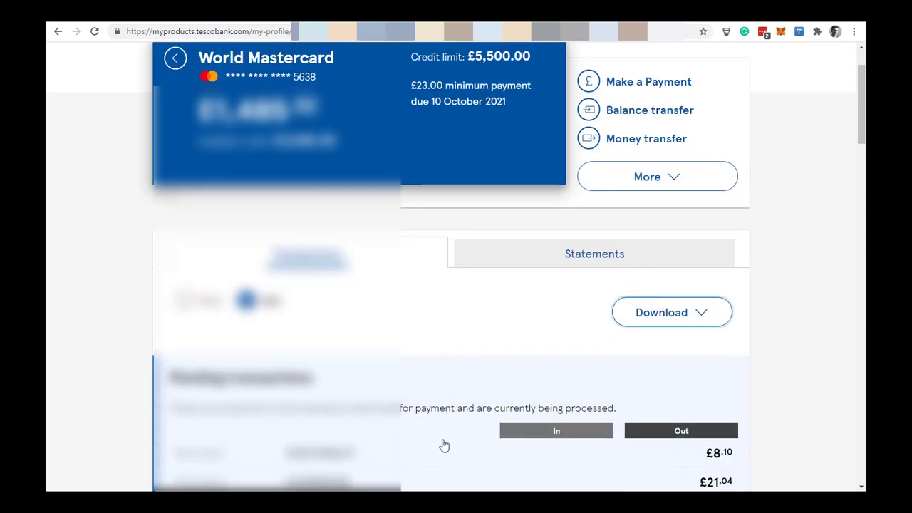
scroll(702, 204, down, 2)
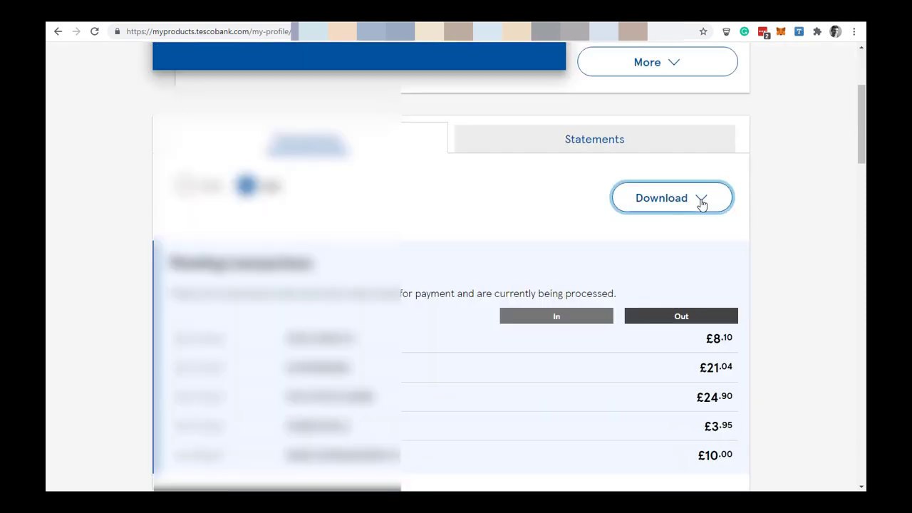
click(702, 204)
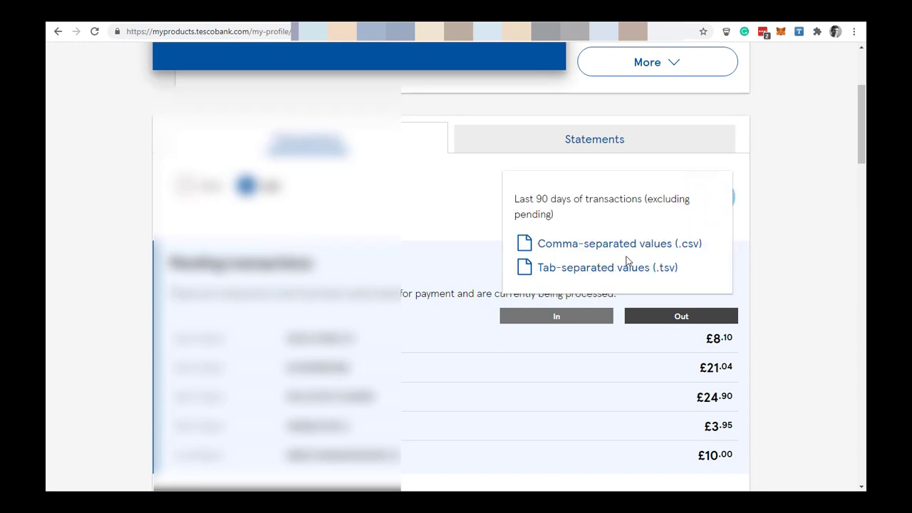
click(592, 244)
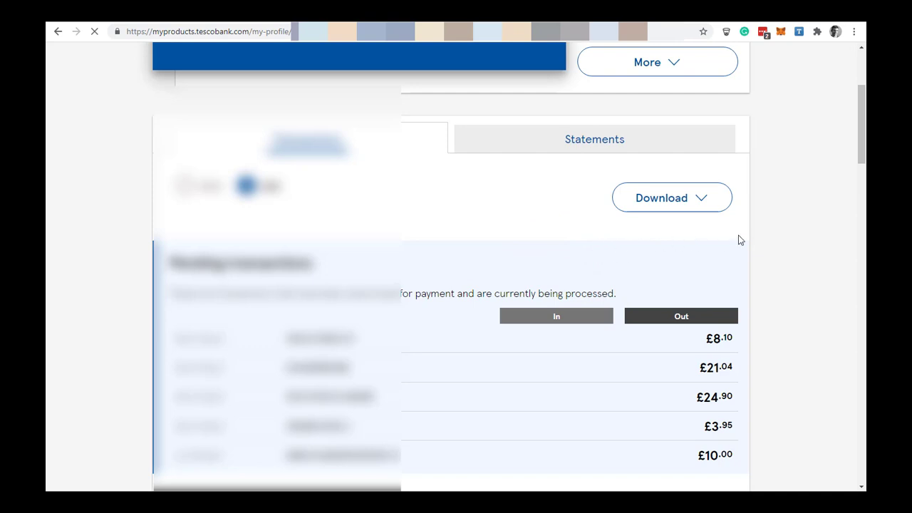
scroll(739, 240, down, 5)
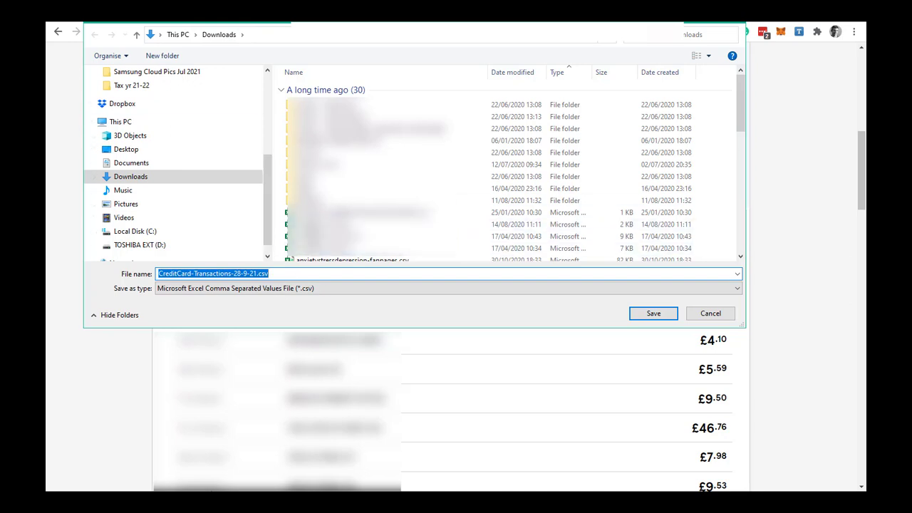
drag(420, 13, 434, 62)
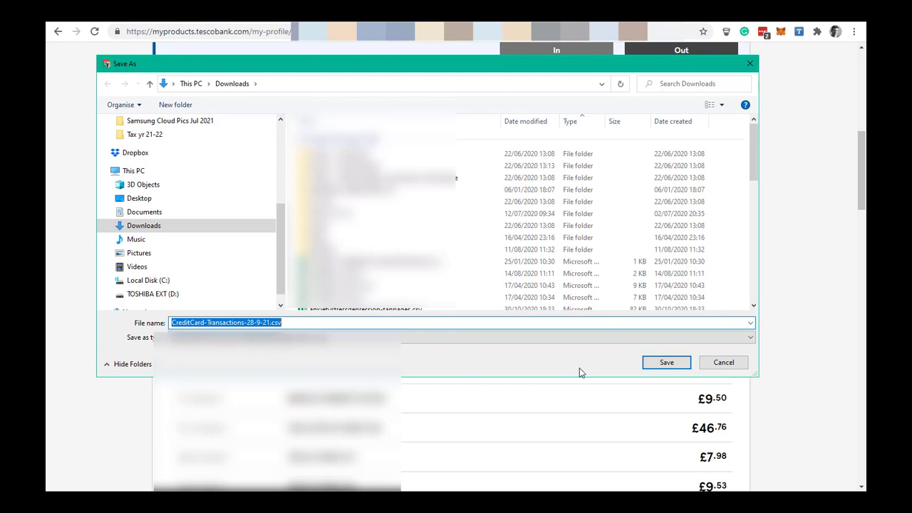
click(669, 363)
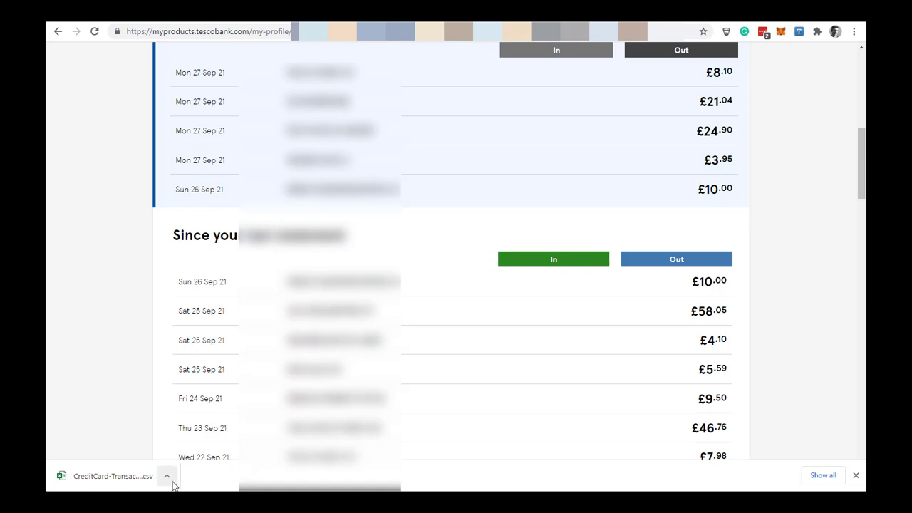
Open the downloaded CreditCard-Transactions CSV in Excel and autofit columns A to E to their contents
click(108, 476)
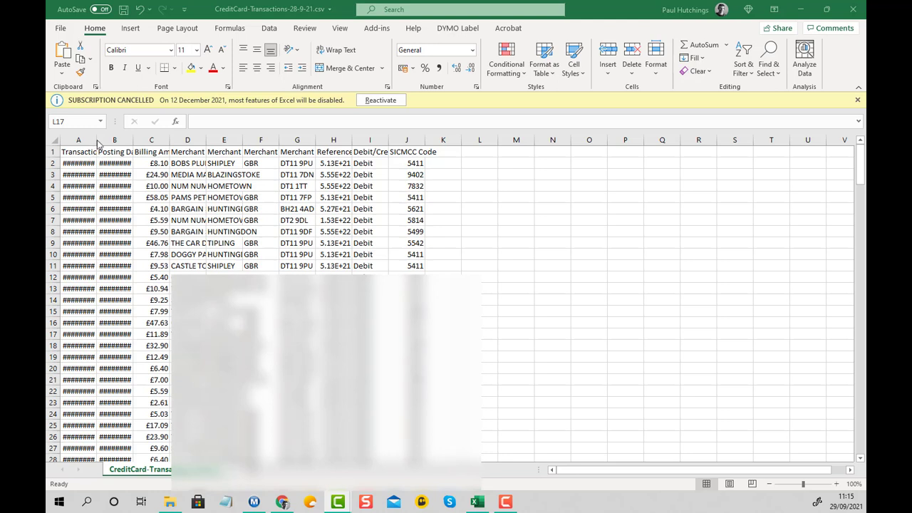
click(97, 139)
double_click(97, 140)
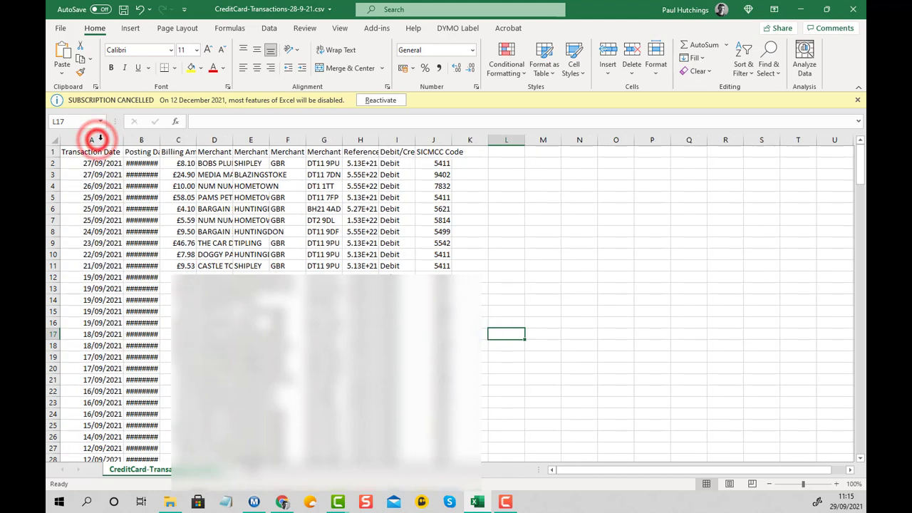
double_click(160, 140)
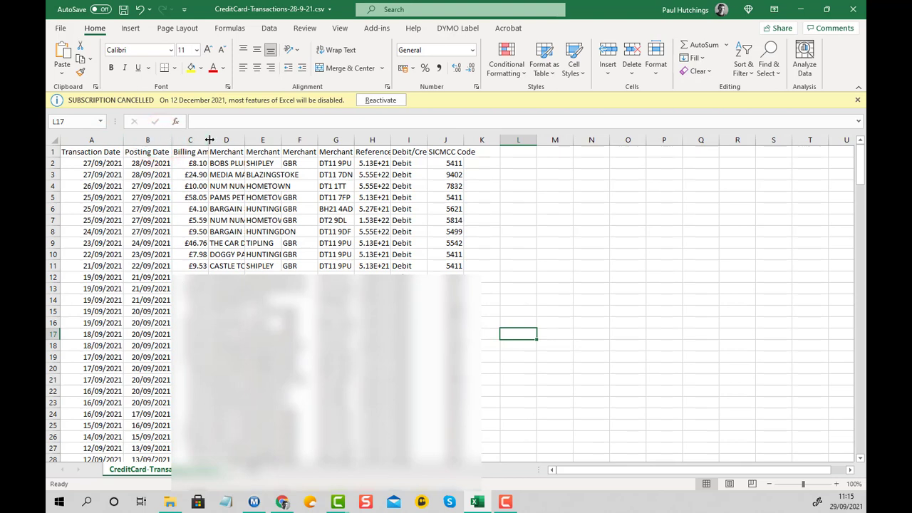
double_click(210, 140)
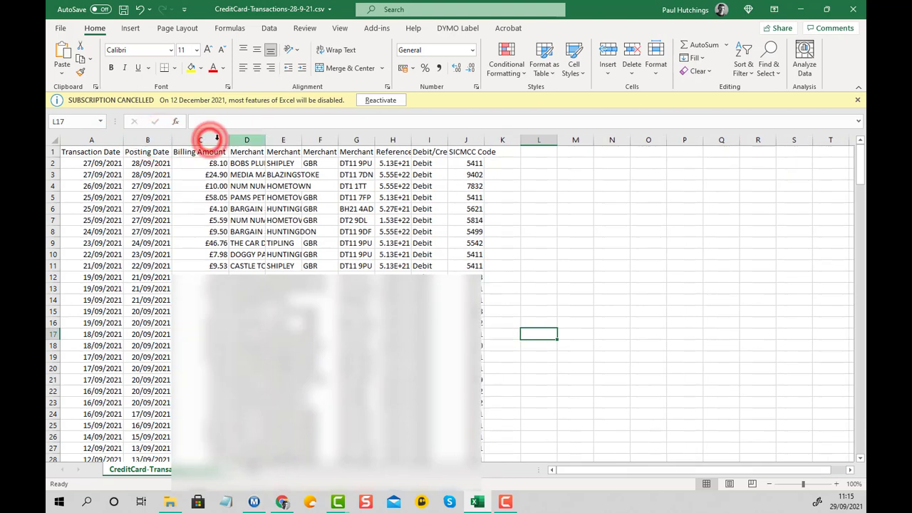
double_click(265, 139)
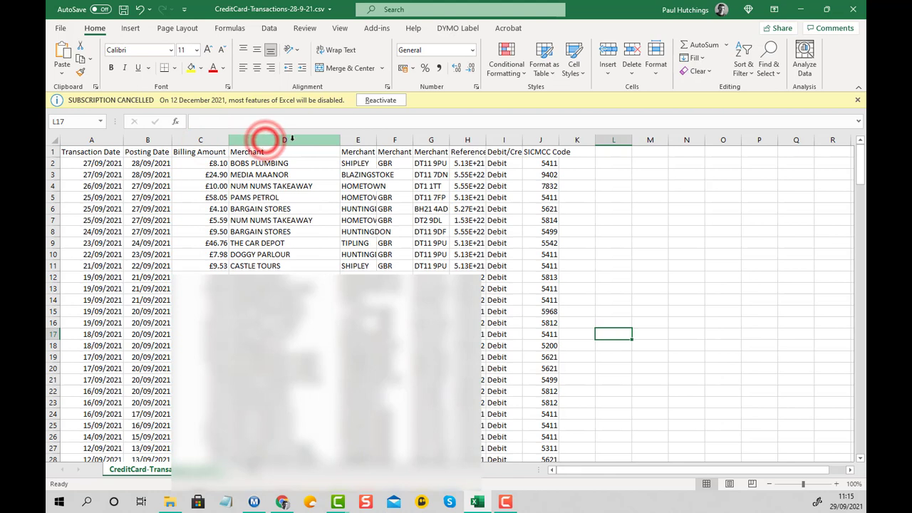
double_click(374, 140)
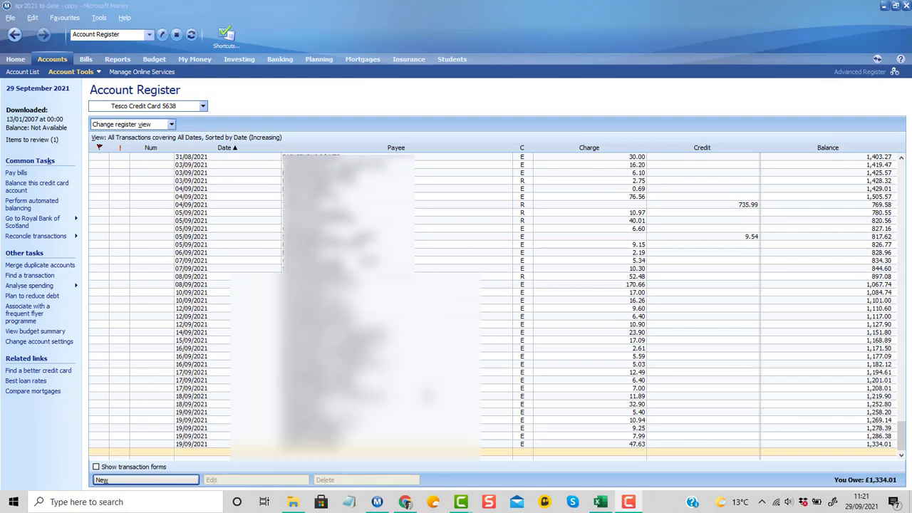
Delete the Posting Date column from the CreditCard-Transactions-28-9-21 sheet in Excel
click(91, 30)
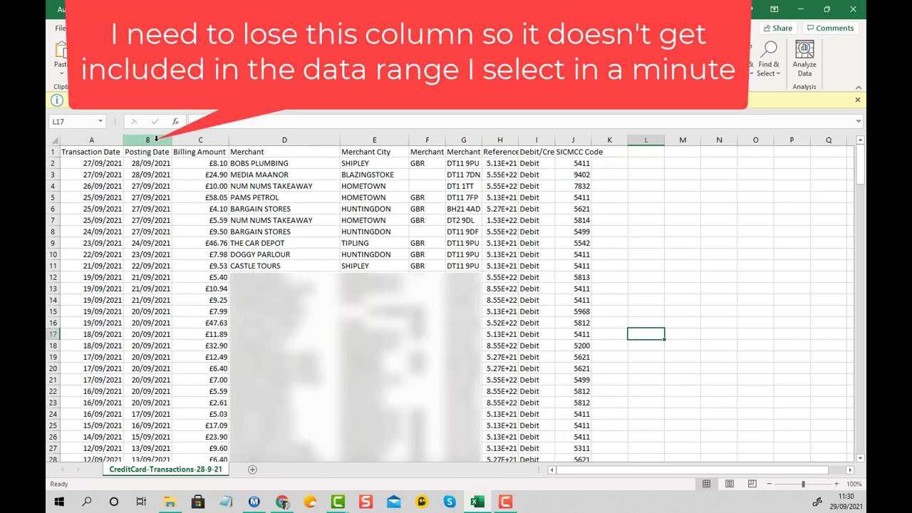
click(156, 139)
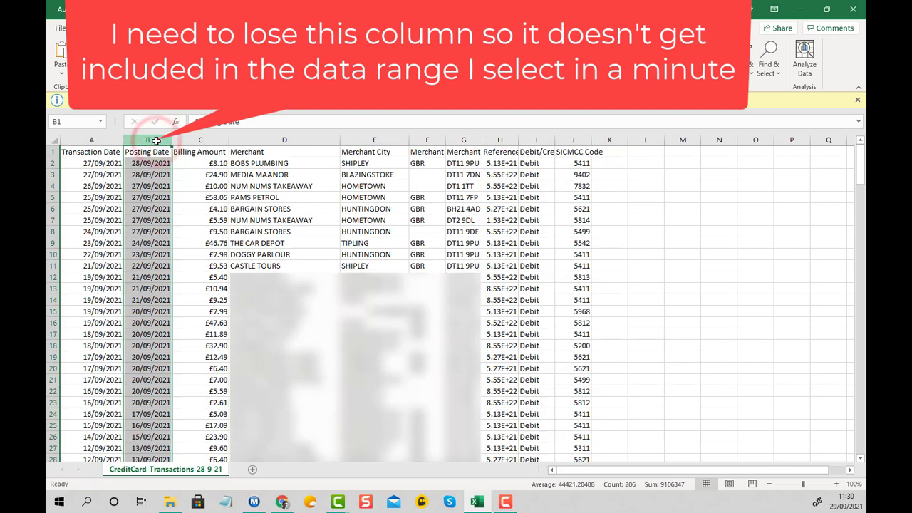
right_click(156, 140)
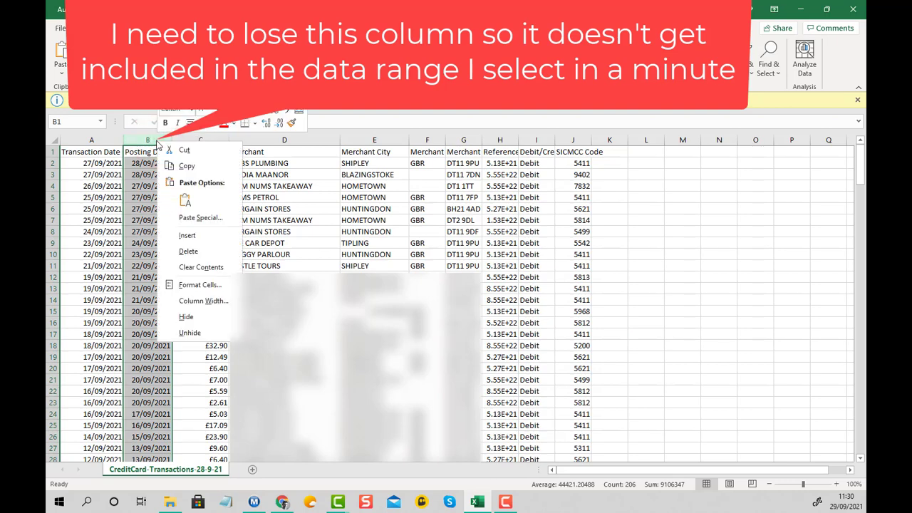
click(185, 252)
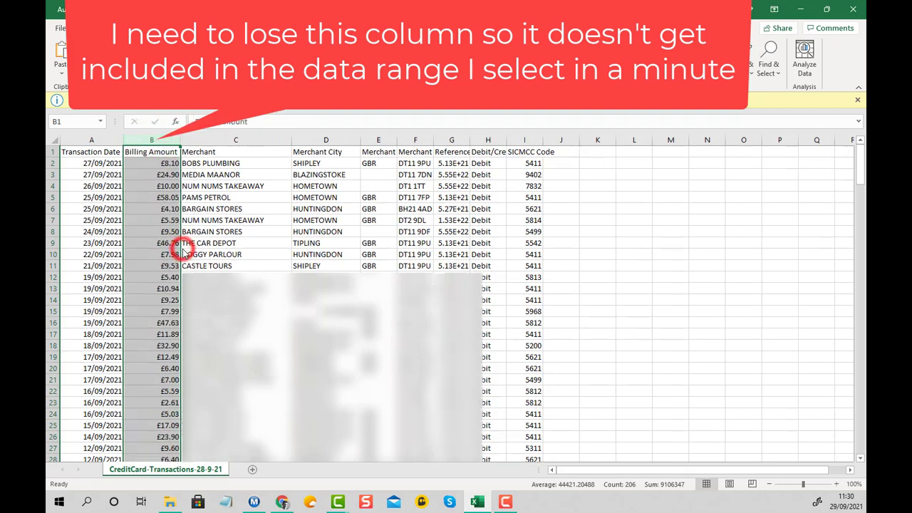
click(592, 277)
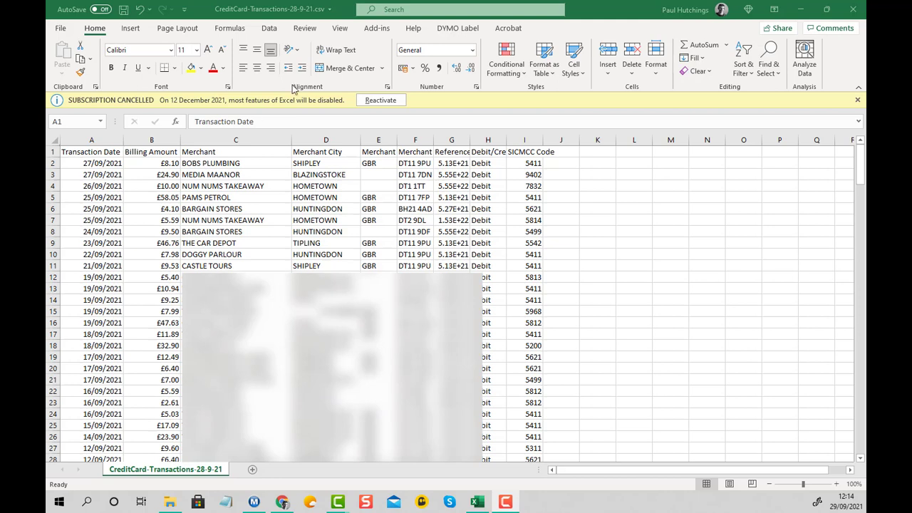
Start the XL2QIF add-in's Save to QIF converter for the transactions sheet and bring its dialog fully into view
click(377, 29)
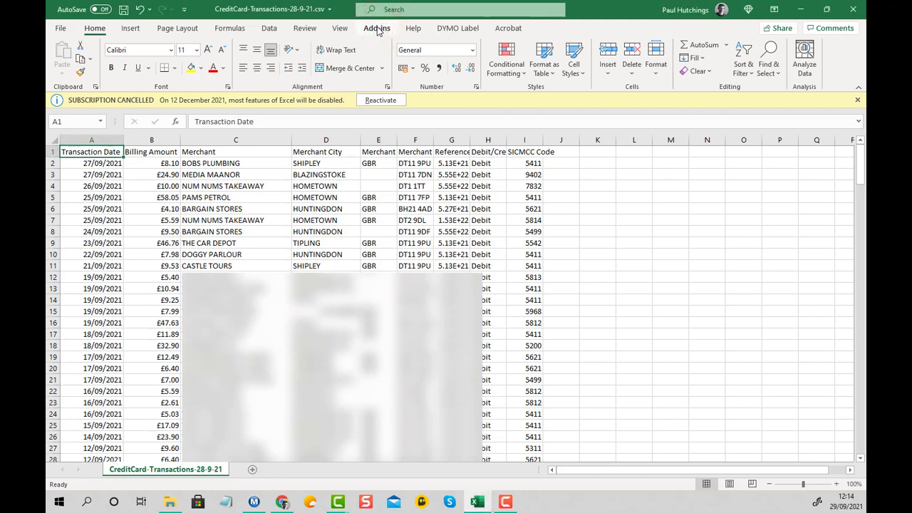
click(377, 29)
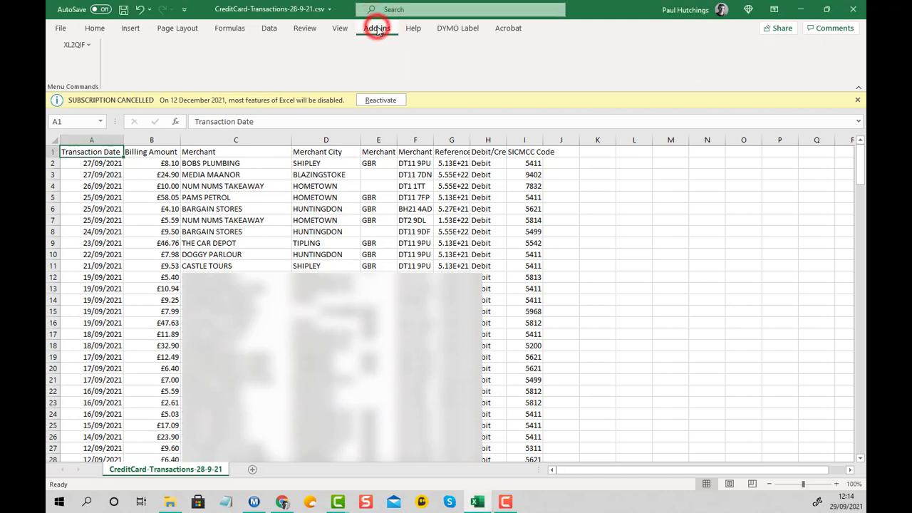
click(84, 47)
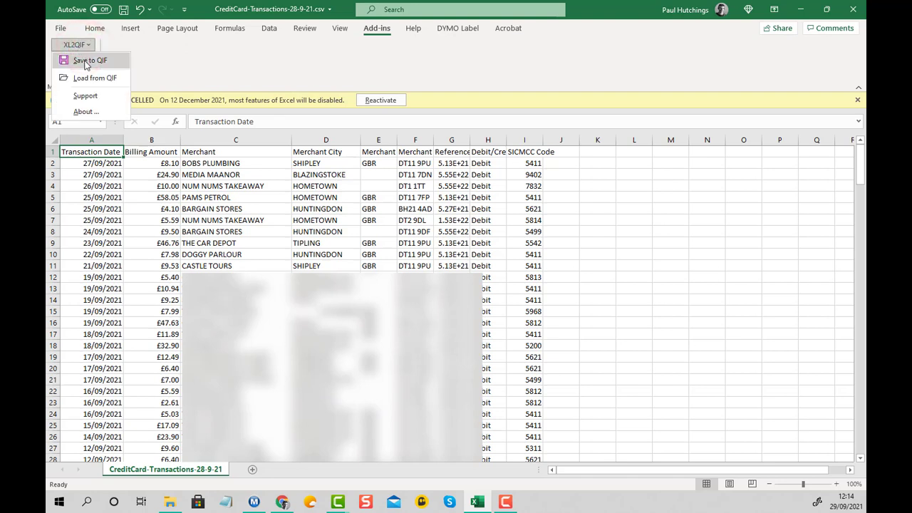
click(84, 62)
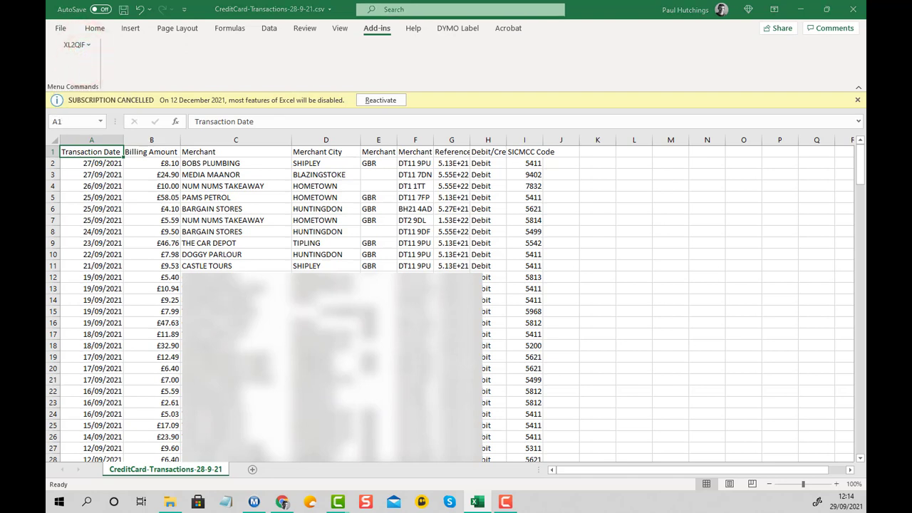
drag(4, 146, 356, 134)
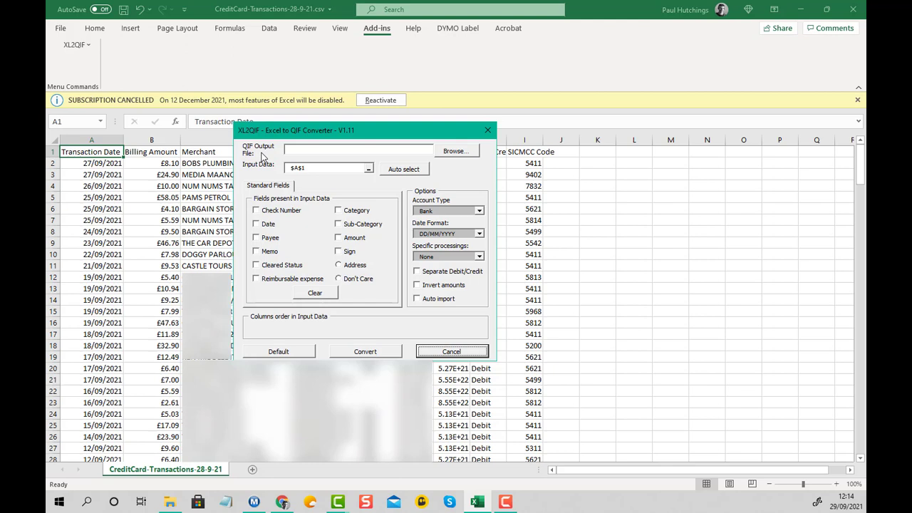
Set the QIF output file to credit card 280921.qif on the Desktop
click(455, 152)
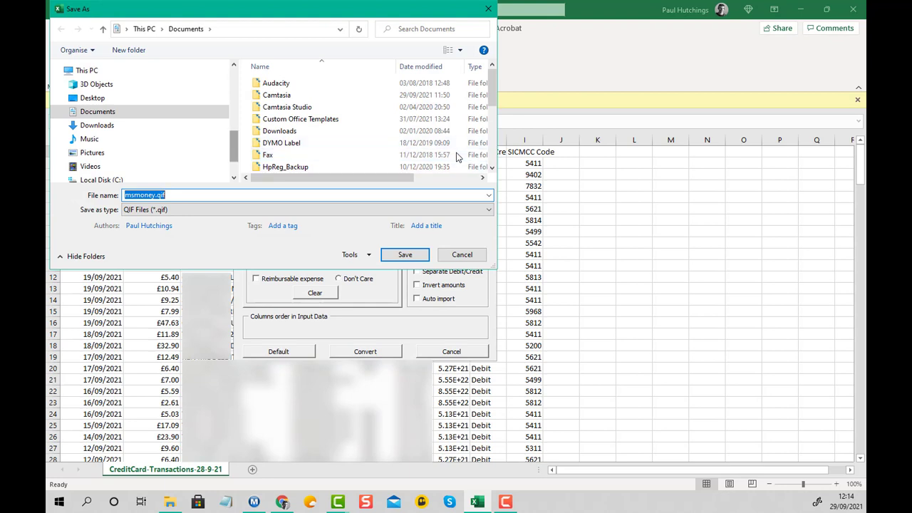
click(92, 99)
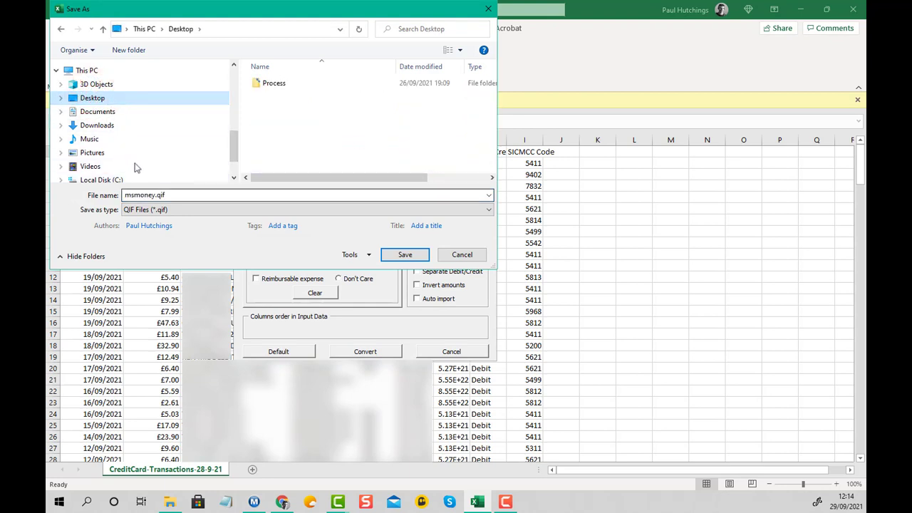
click(154, 194)
double_click(153, 195)
text(credit c)
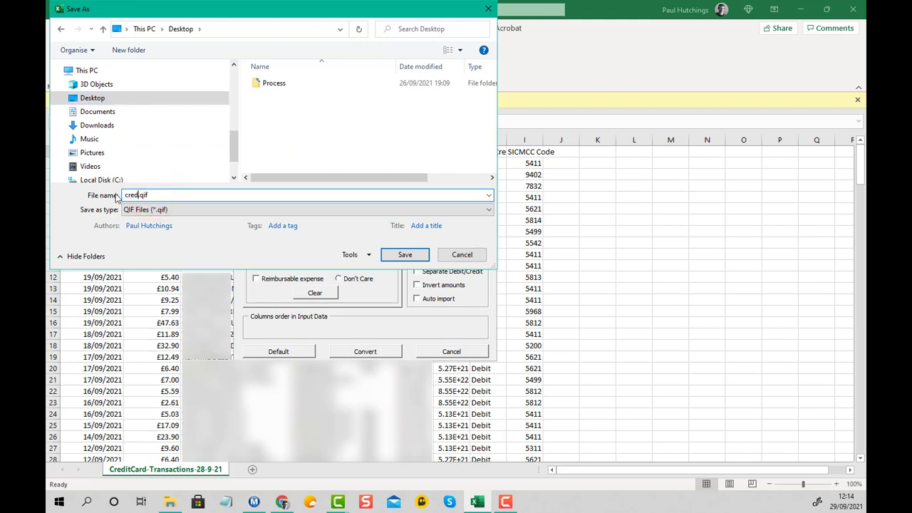
text(ard 280921)
click(403, 256)
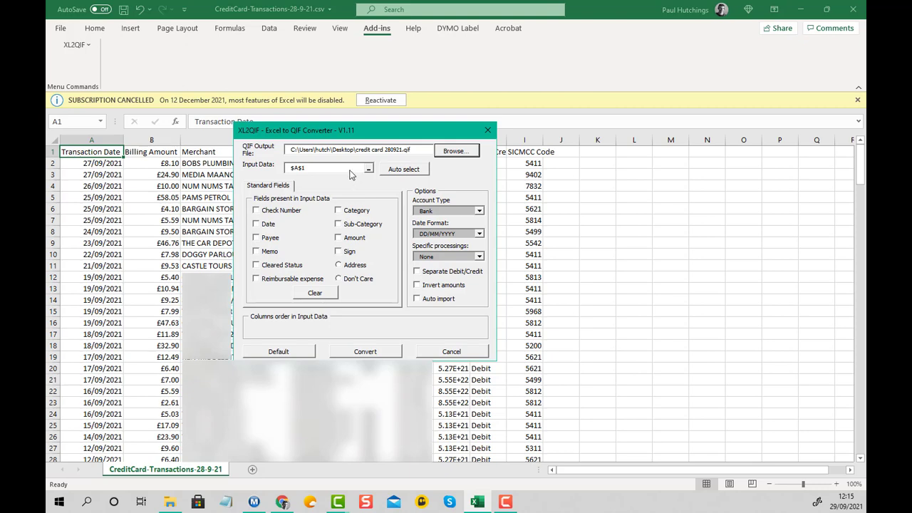
Move the converter dialog clear of the first data columns and include the fields Date, Amount and Payee, in that order
drag(372, 130, 631, 116)
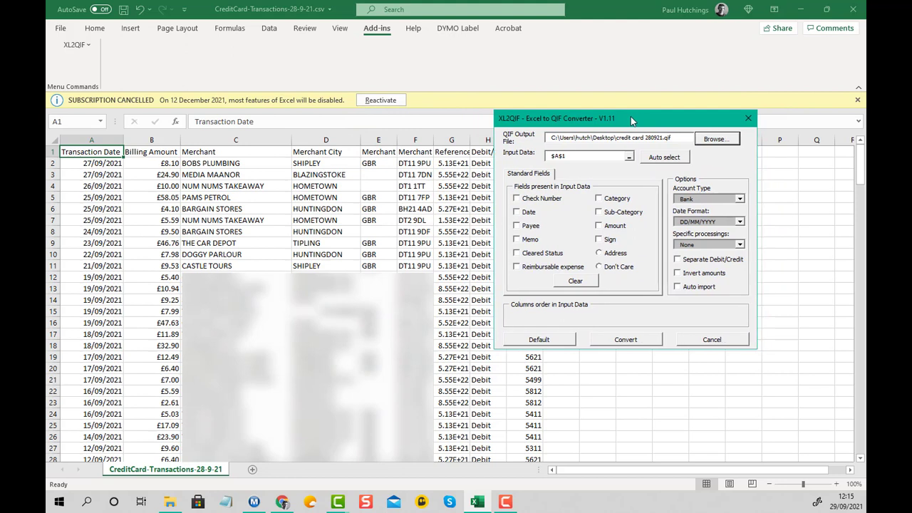
click(517, 212)
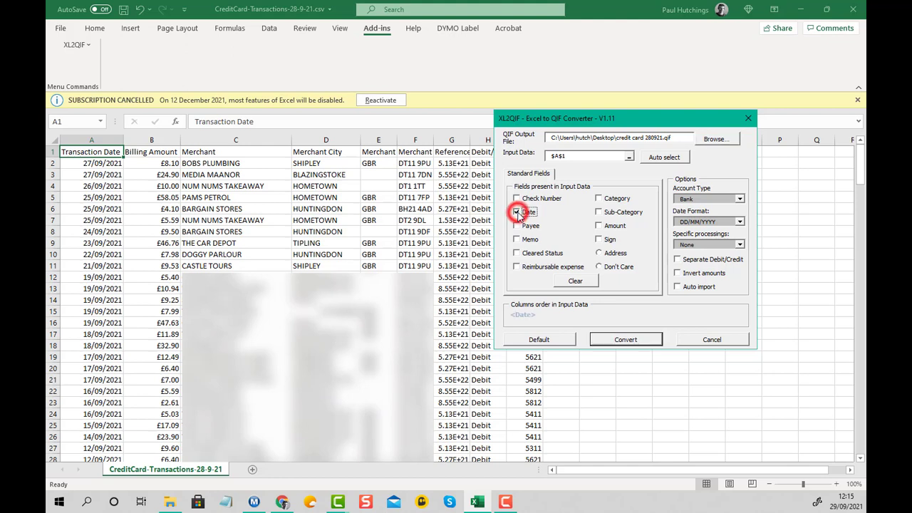
click(598, 226)
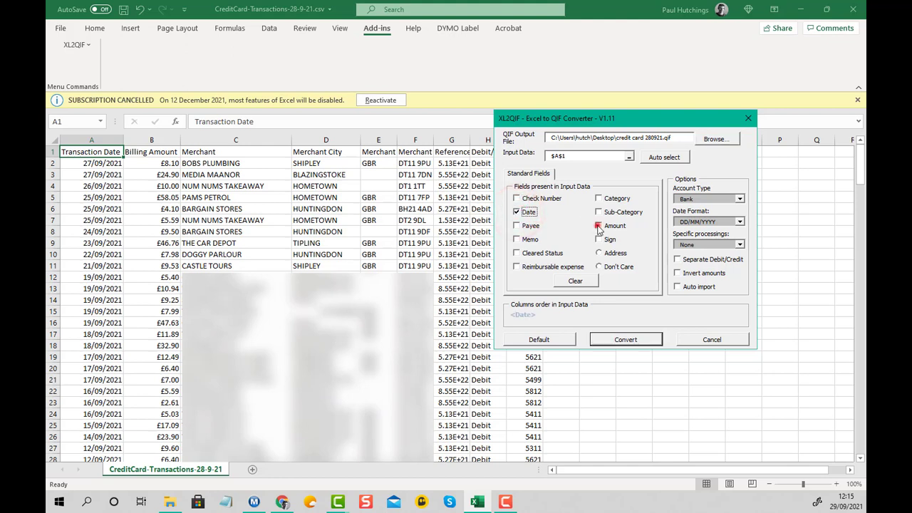
click(517, 226)
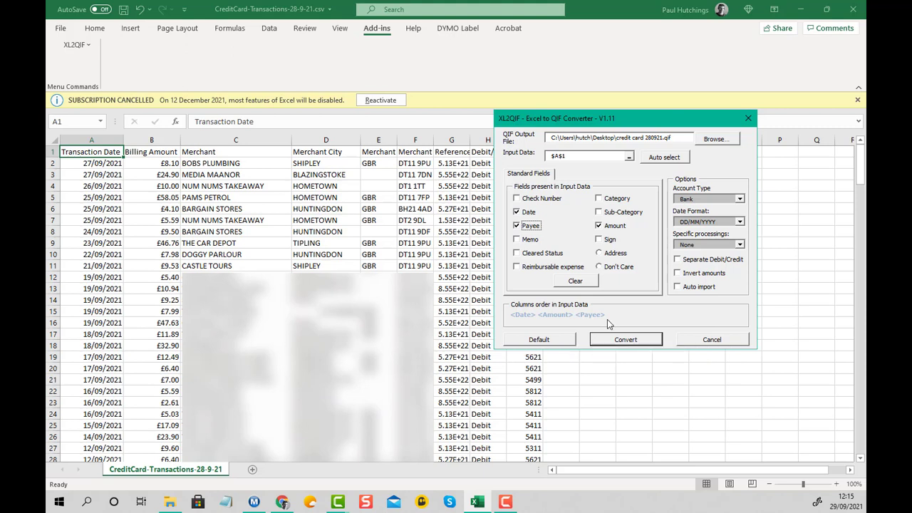
Set the converter's account type to Credit Card and enable Invert amounts
click(739, 200)
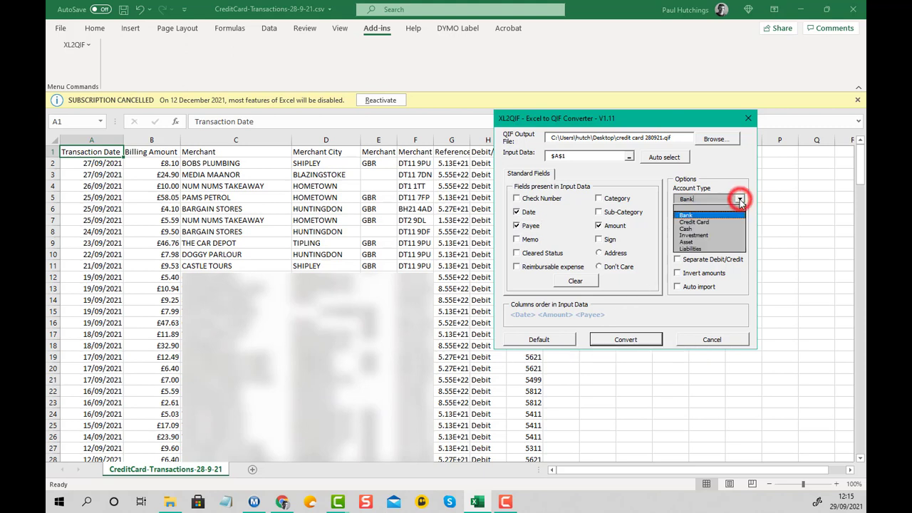
click(697, 221)
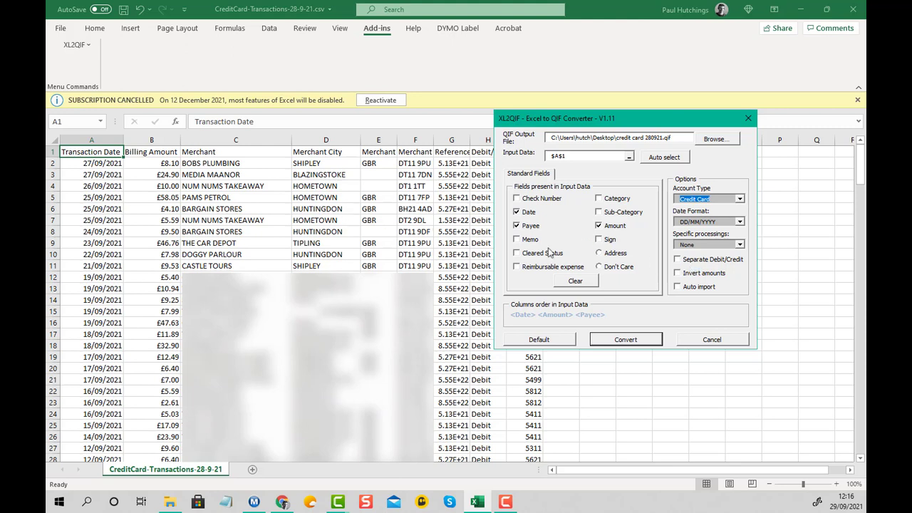
click(678, 274)
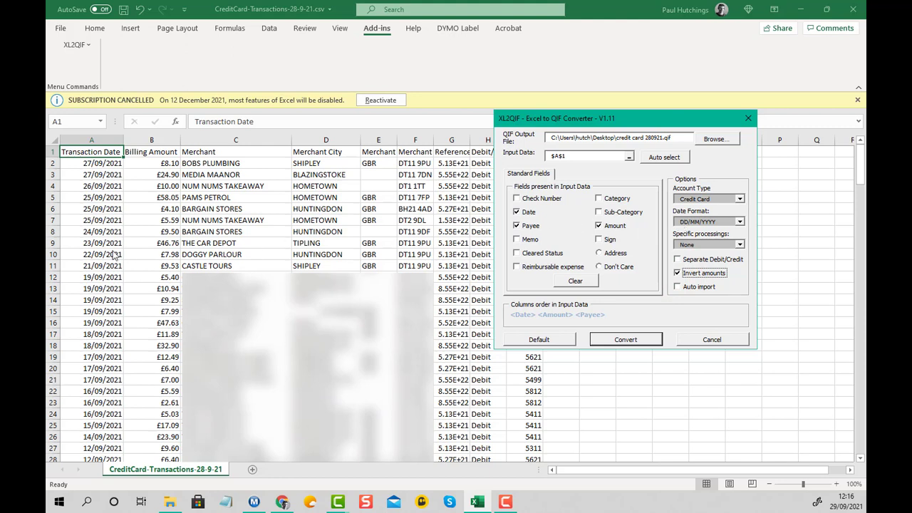
click(739, 245)
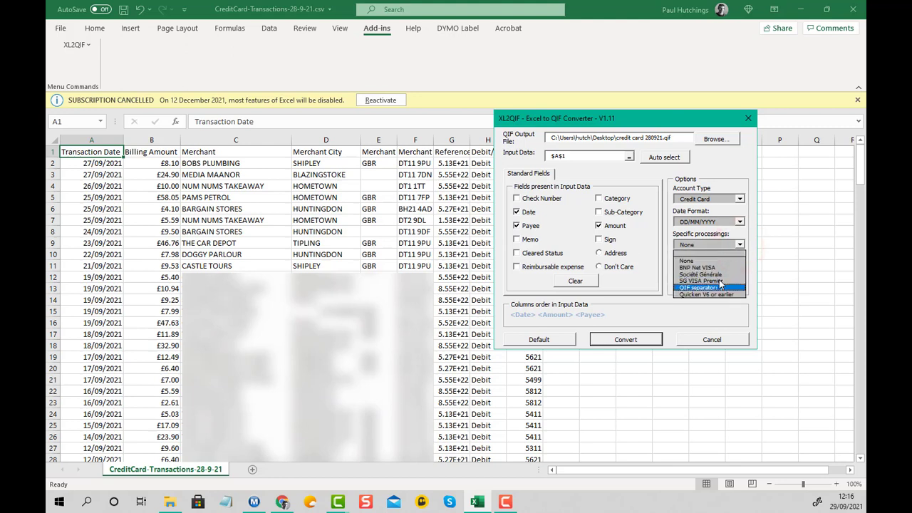
click(740, 245)
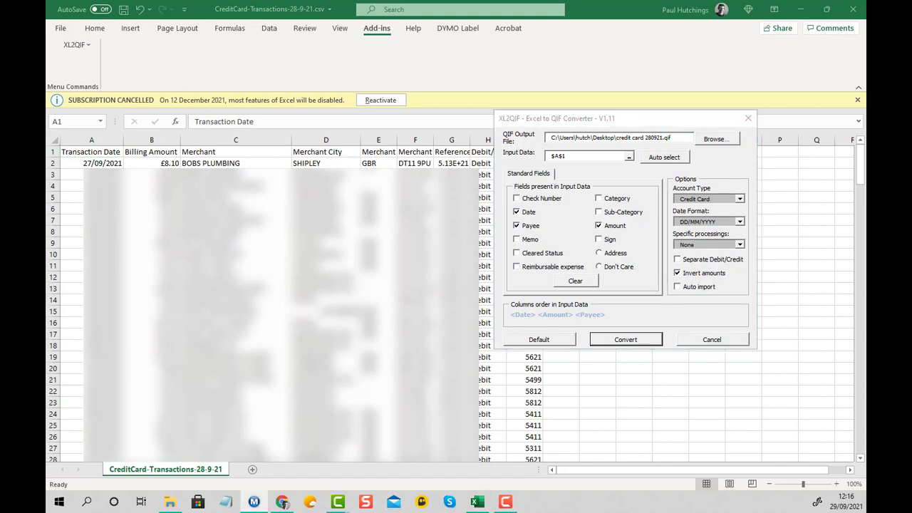
Check the latest transaction dates in Microsoft Money's Tesco Credit Card register and return to the converter in Excel
drag(47, 22, 409, 32)
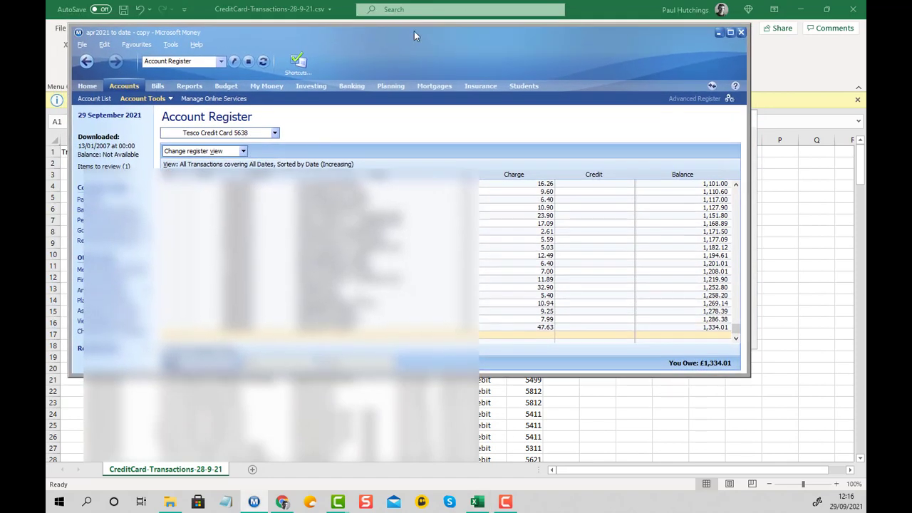
drag(421, 29, 441, 29)
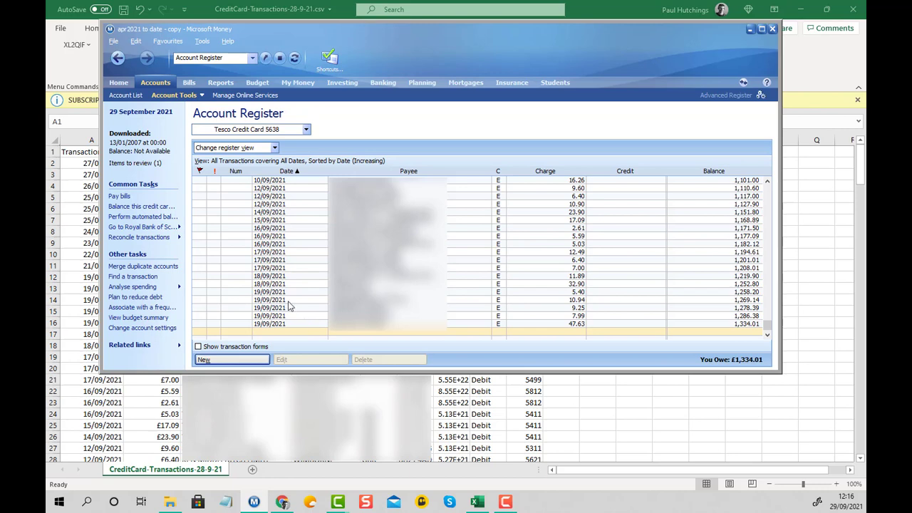
click(588, 10)
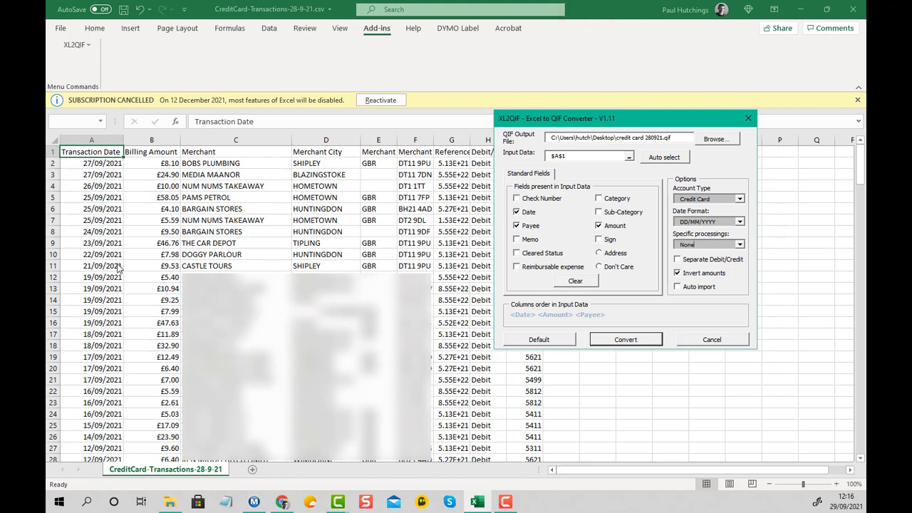
Set the converter's input data to A2:D11, covering the rows from 27/09/2021 to 21/09/2021, convert it to QIF and decline another conversion
click(588, 154)
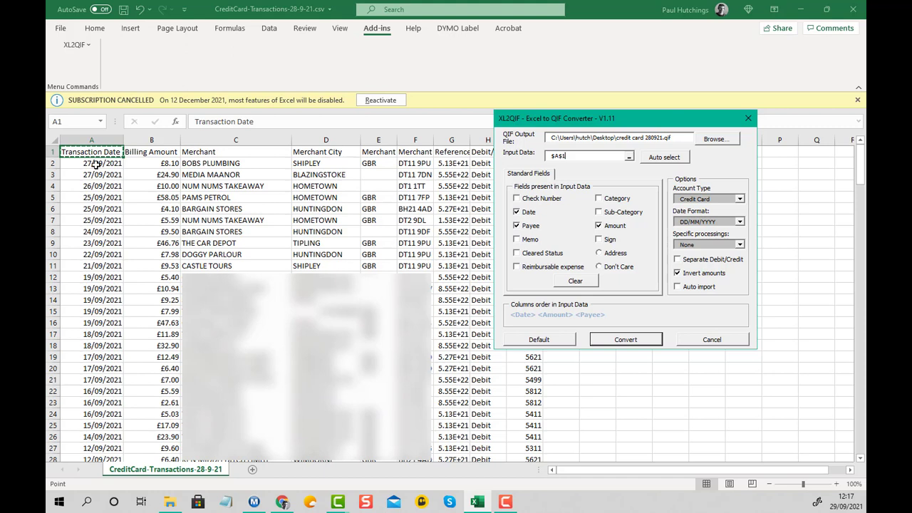
click(95, 164)
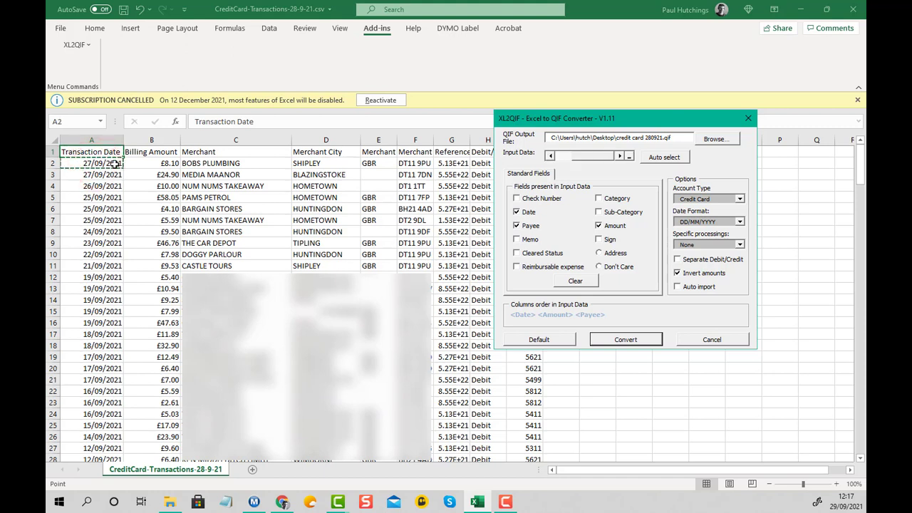
drag(114, 164, 318, 269)
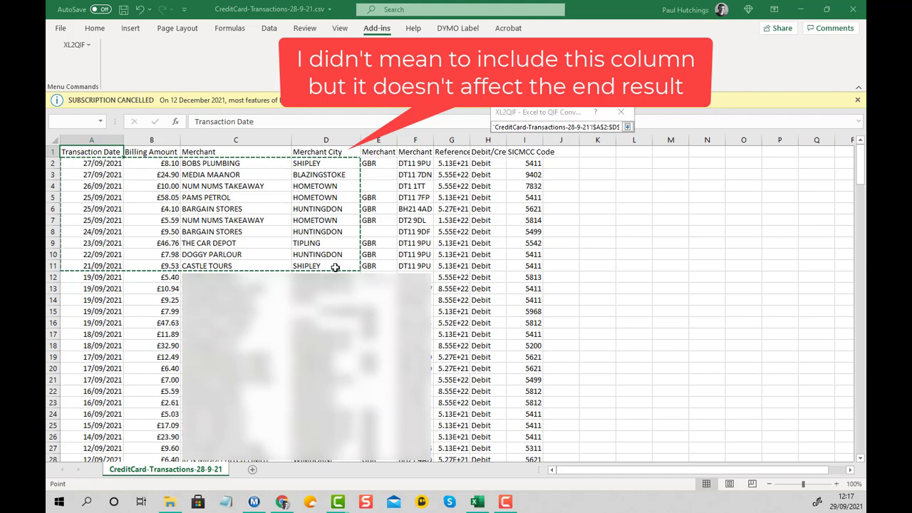
key(Return)
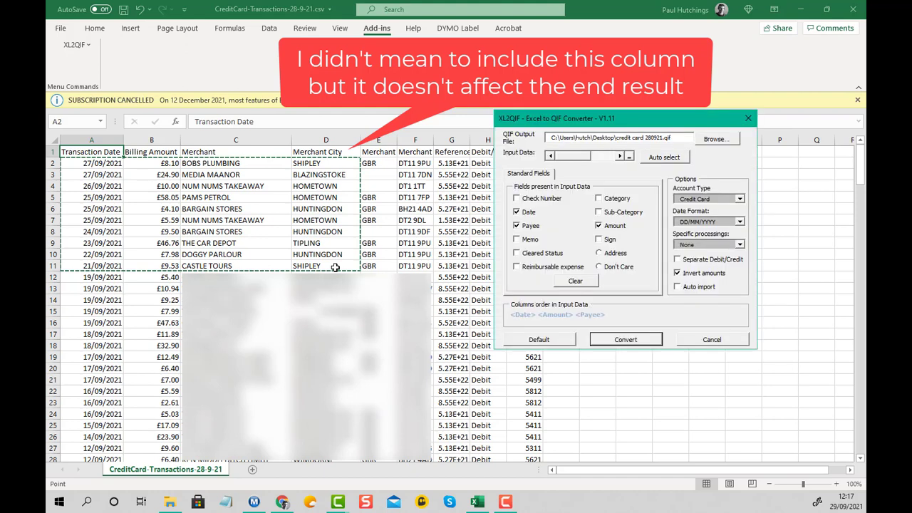
click(627, 340)
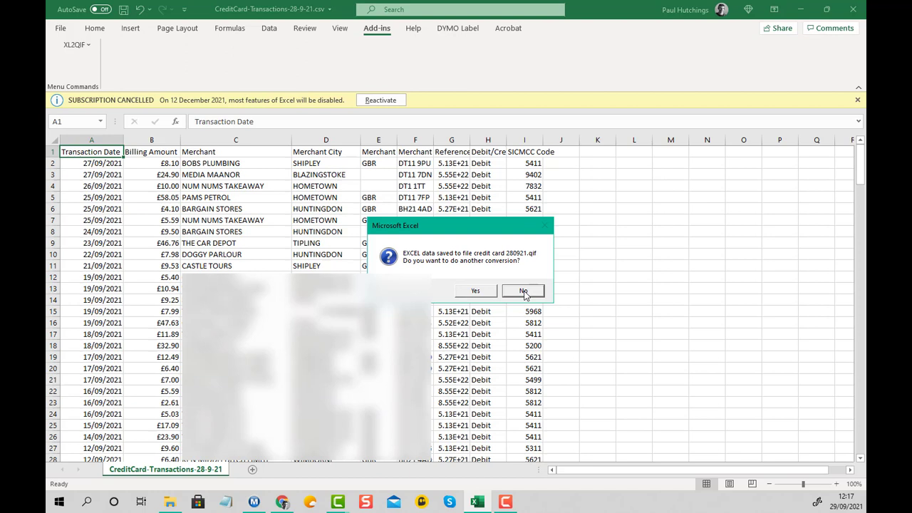
click(523, 291)
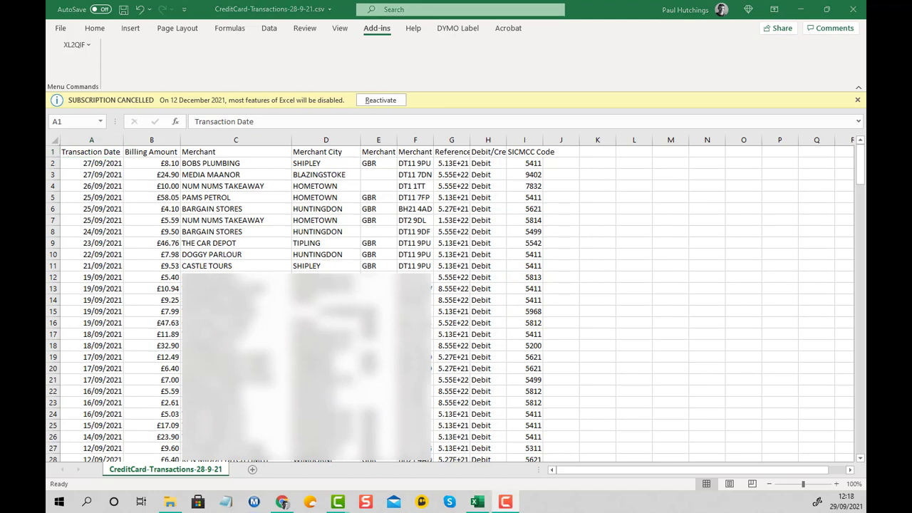
Close the transactions workbook, saving its changes over the existing CreditCard-Transactions-28-9-21.csv in Downloads
click(855, 14)
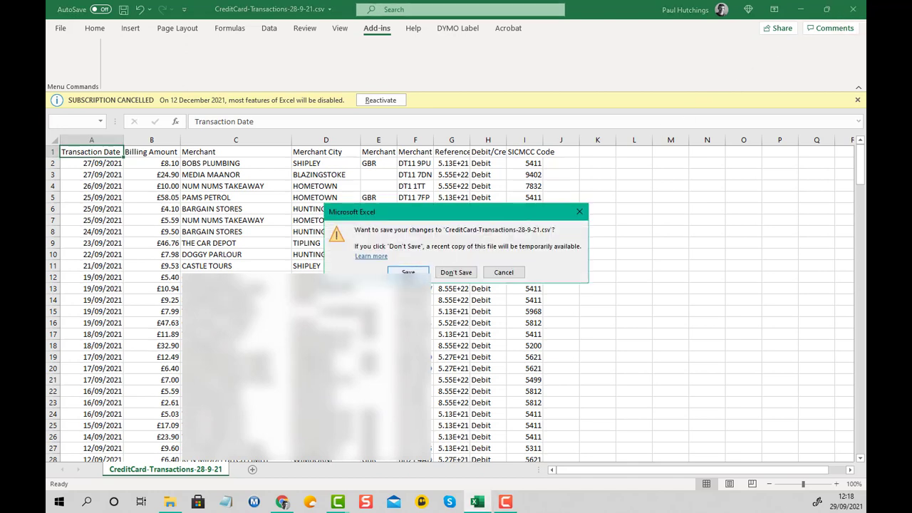
click(408, 272)
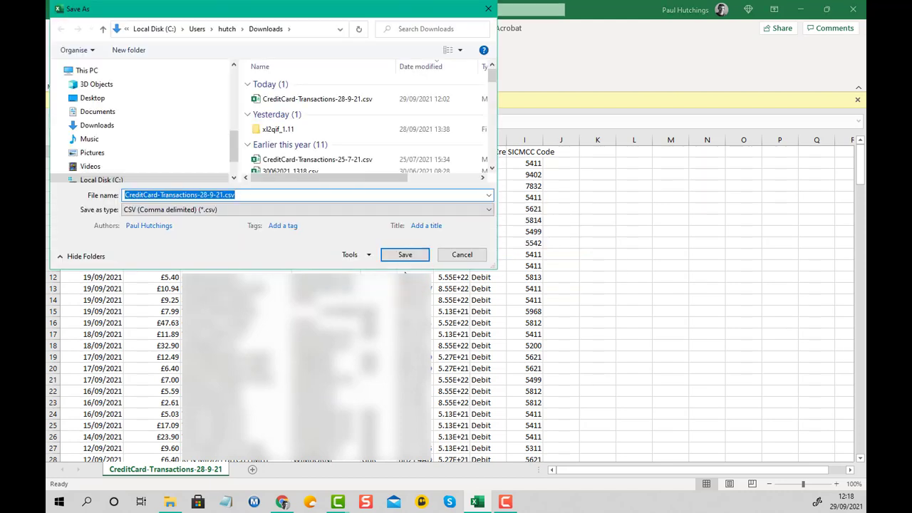
click(411, 259)
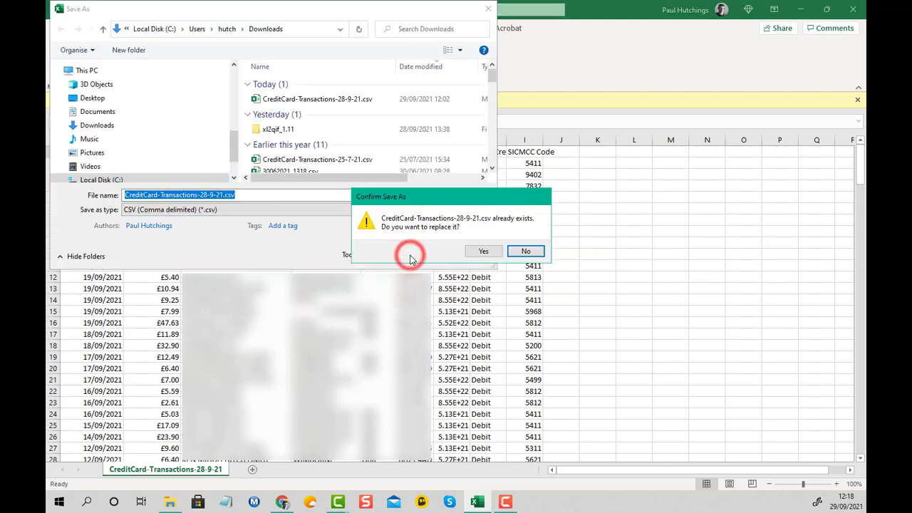
click(488, 253)
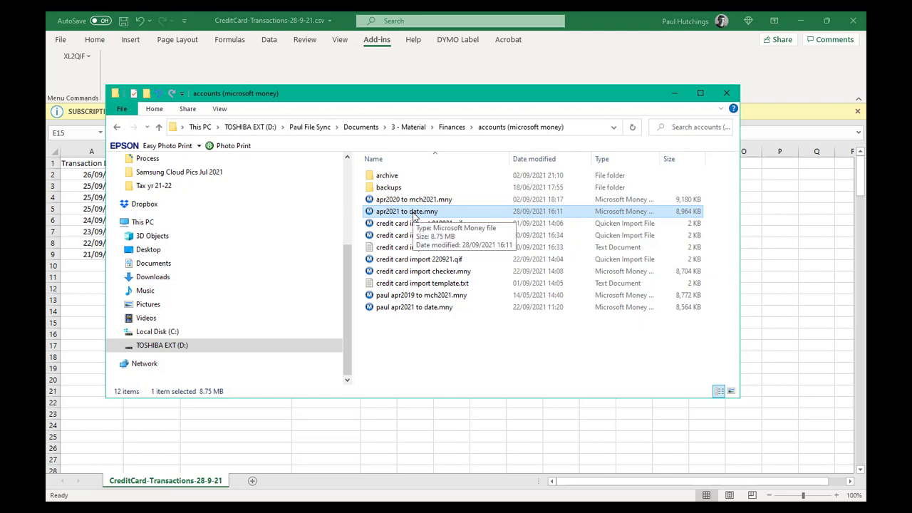
Duplicate apr2021 to date.mny within the accounts (microsoft money) folder in File Explorer and open the copy in Microsoft Money
right_click(414, 216)
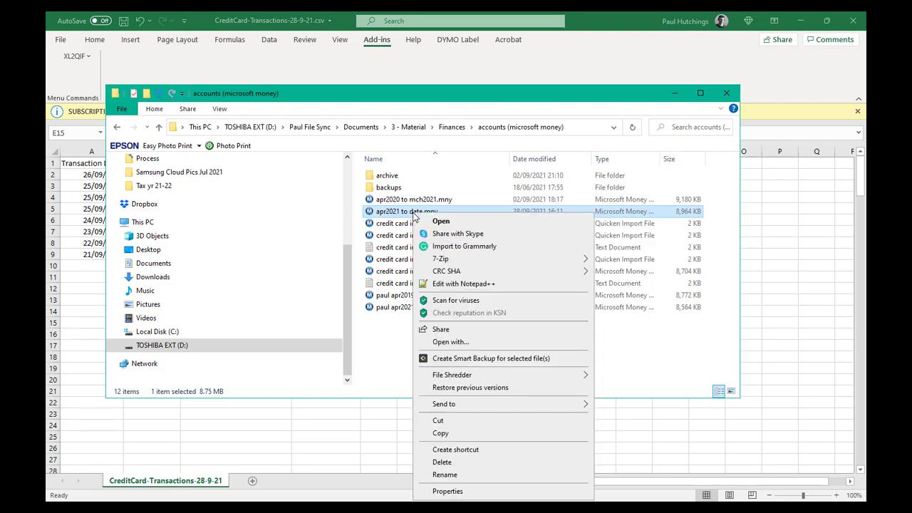
click(447, 433)
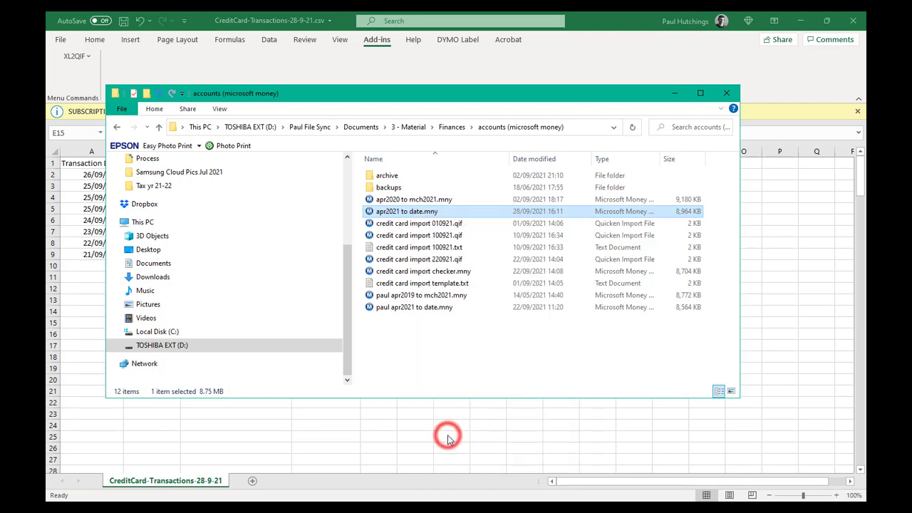
right_click(465, 340)
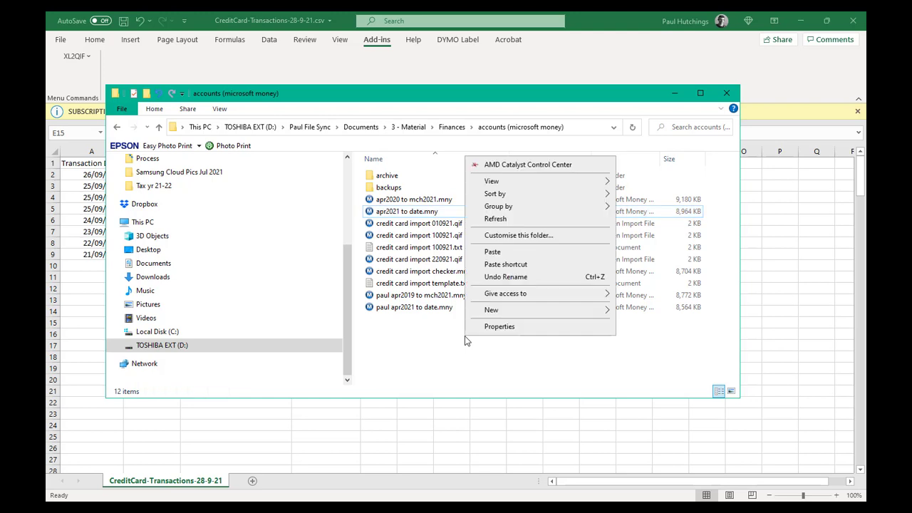
click(492, 252)
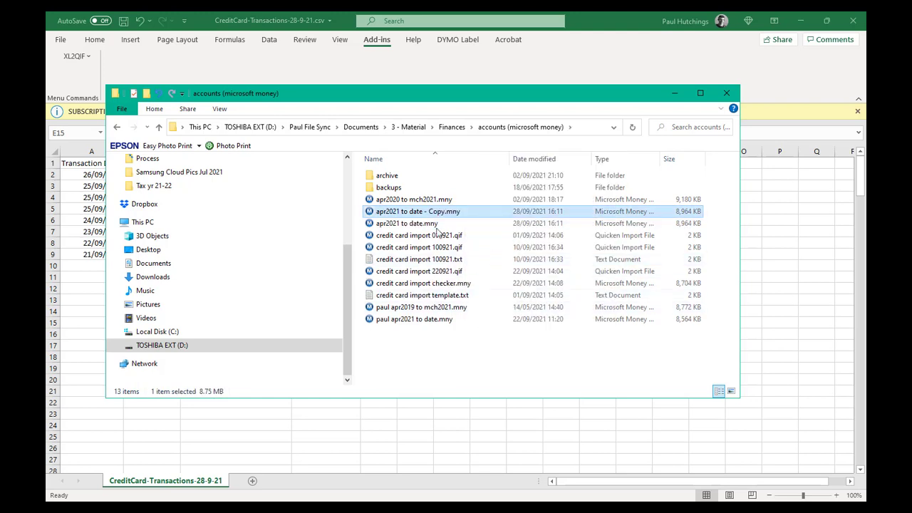
double_click(416, 213)
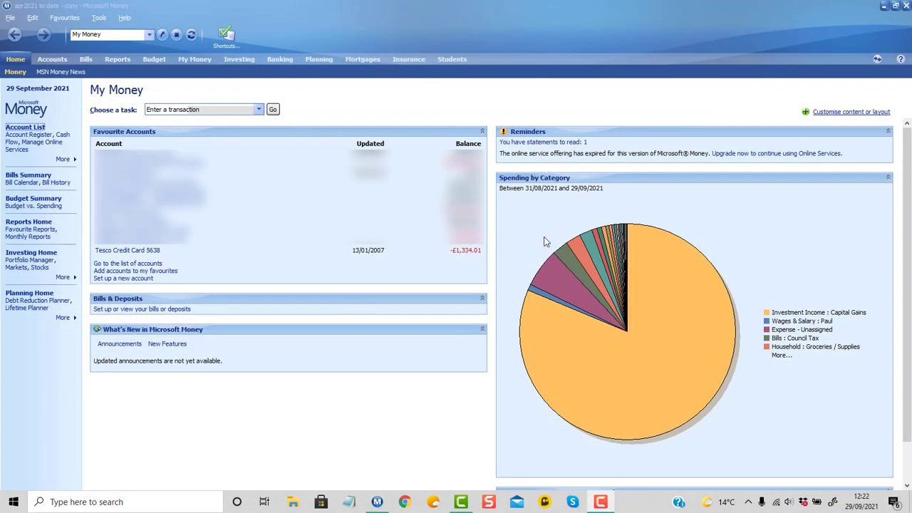
Import credit card 280921.qif from the Desktop into the Tesco Credit Card account in Microsoft Money
click(293, 503)
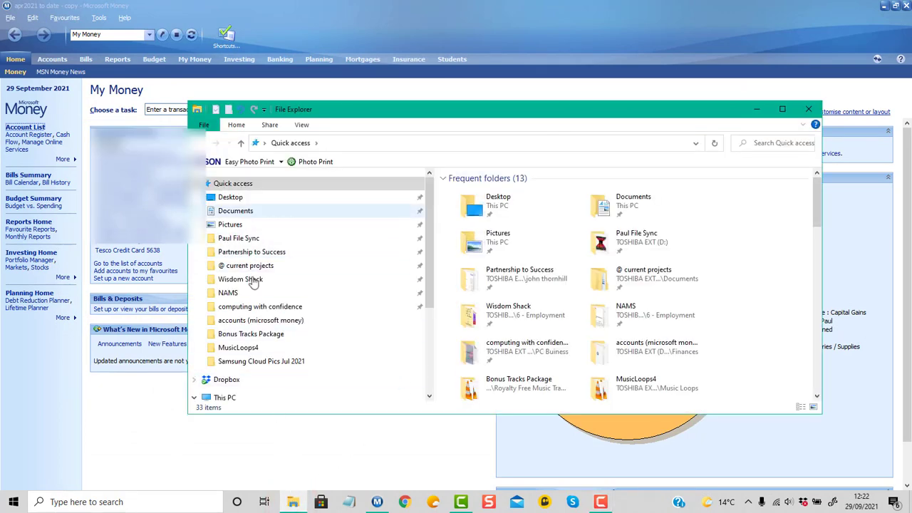
click(239, 202)
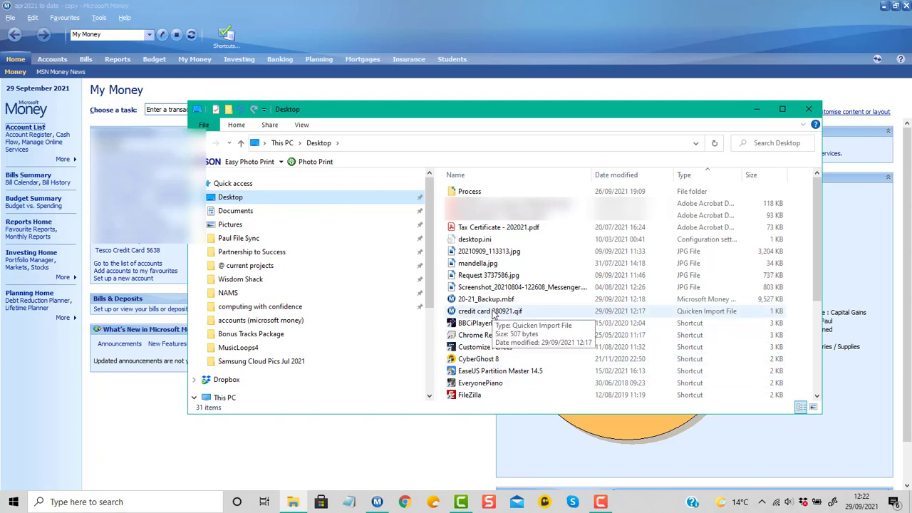
double_click(493, 312)
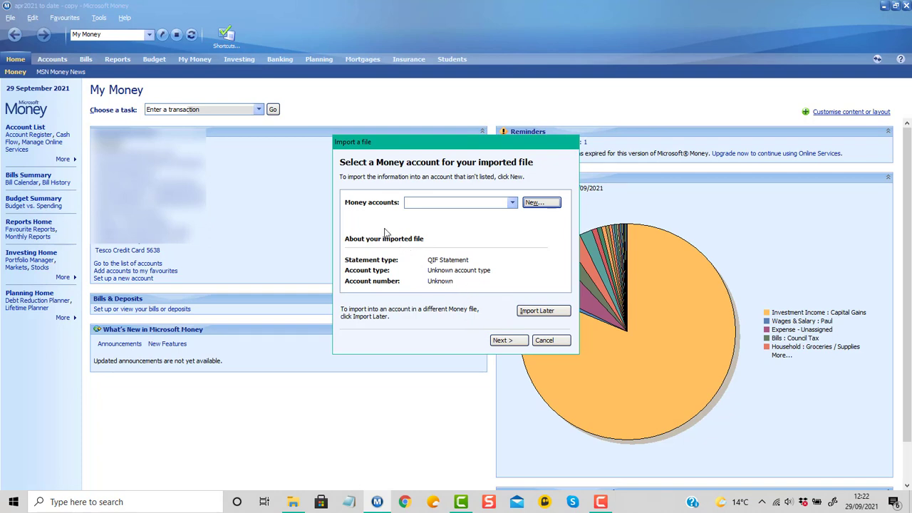
click(512, 203)
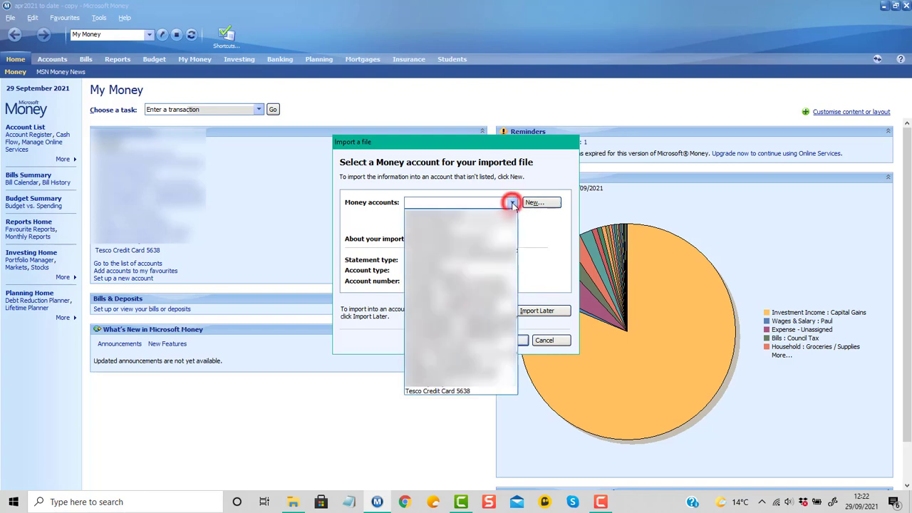
click(473, 393)
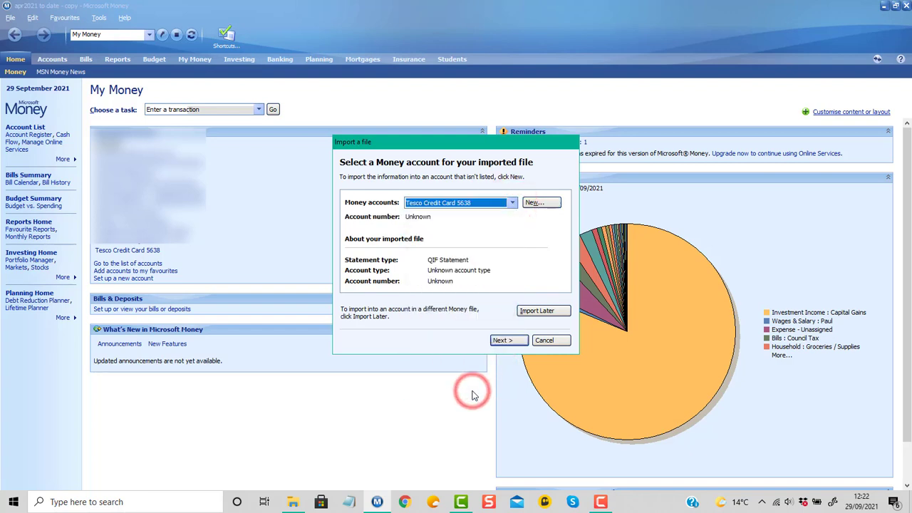
click(502, 340)
click(521, 322)
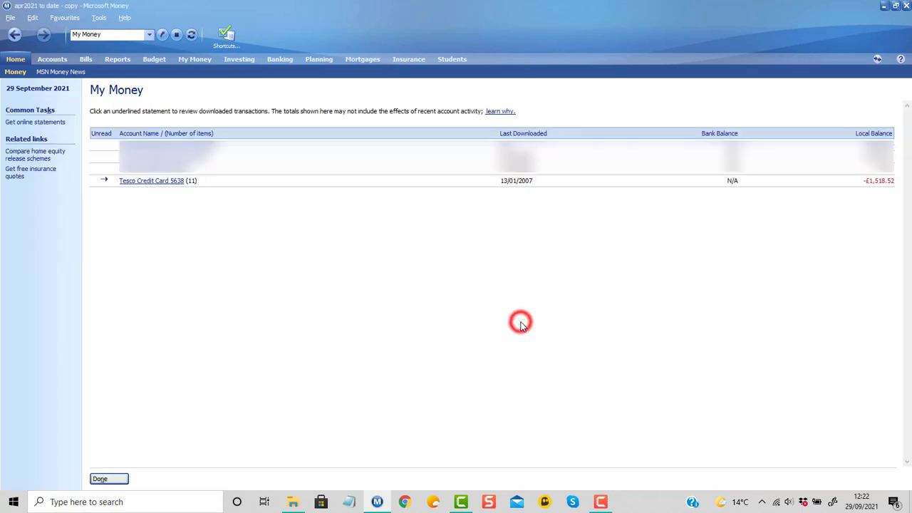
Open the Tesco Credit Card account's imported transactions for review and undo all transaction matches
click(164, 182)
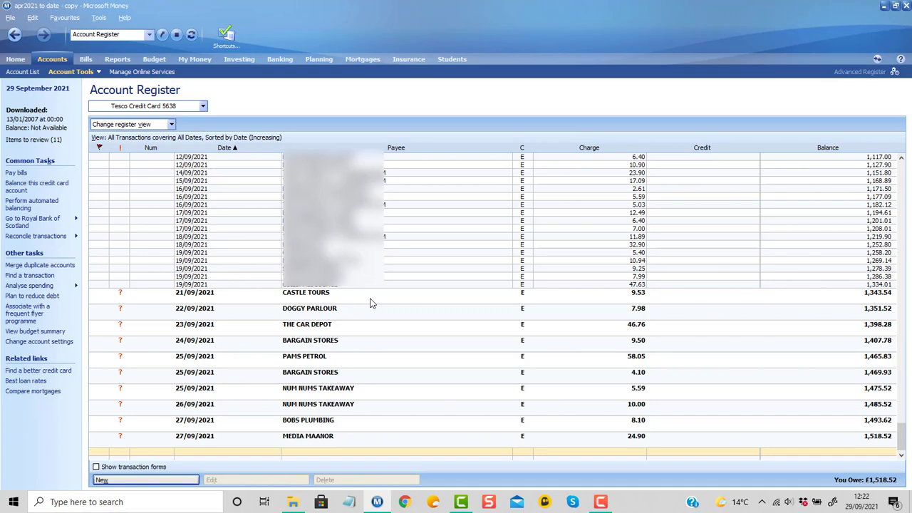
click(26, 237)
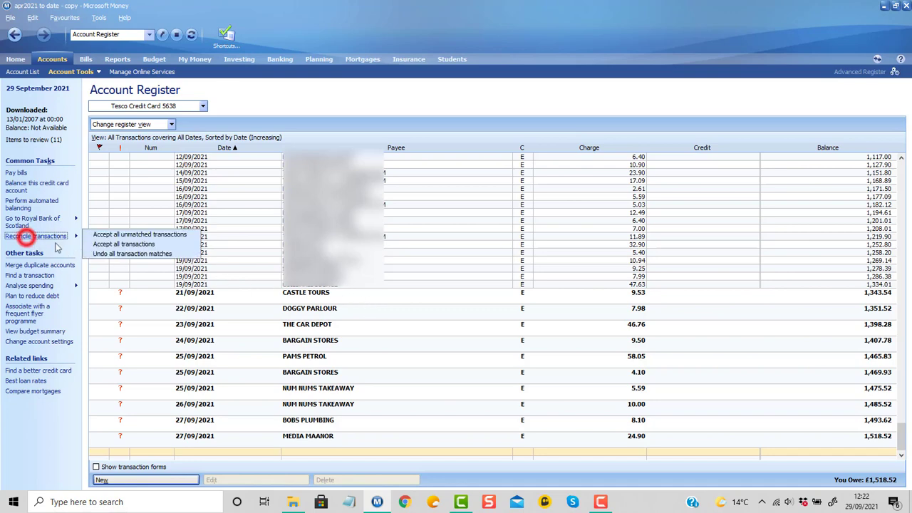
click(111, 254)
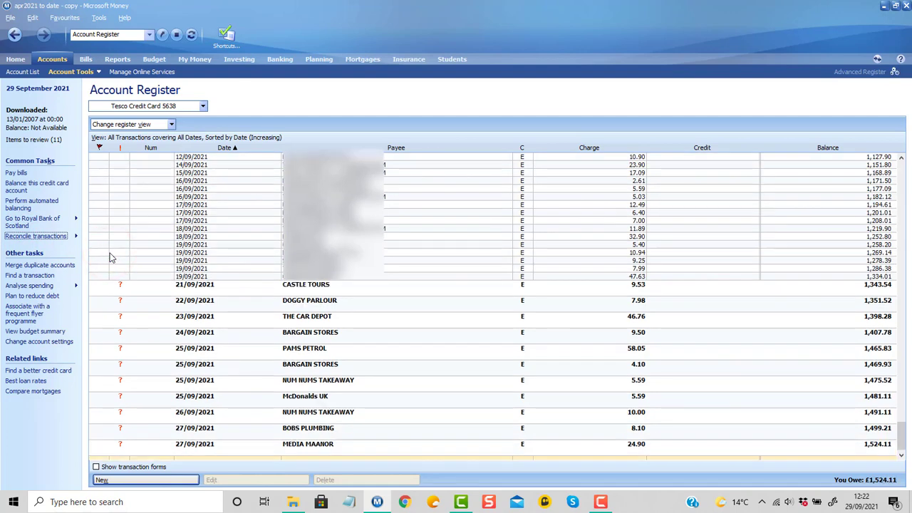
Accept all unmatched transactions in the Tesco Credit Card register
click(49, 239)
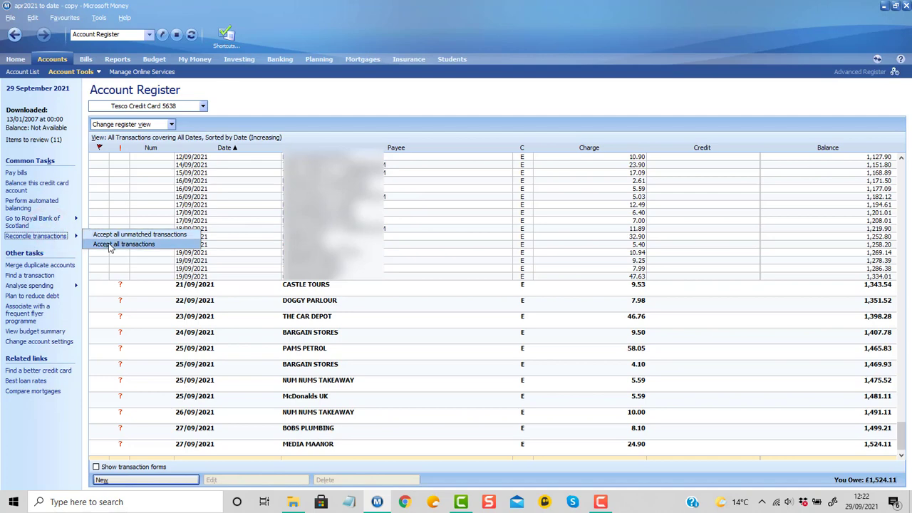
click(116, 234)
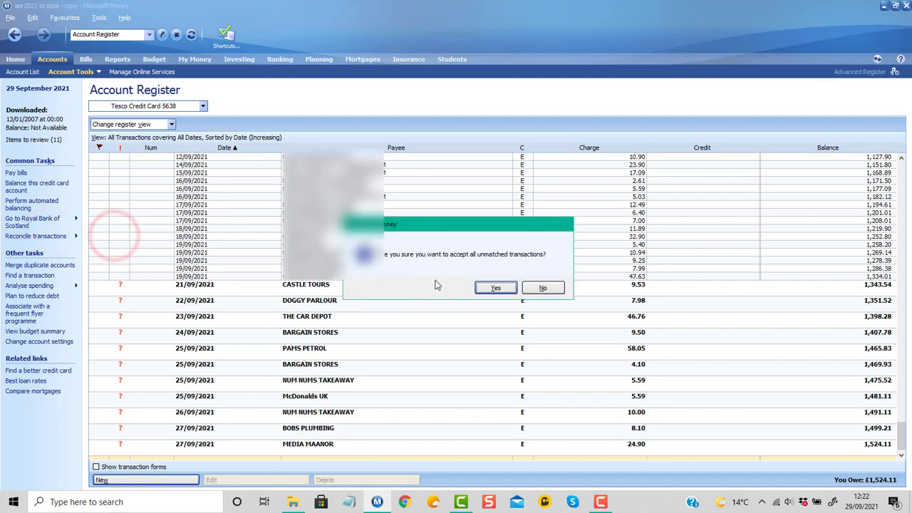
click(496, 288)
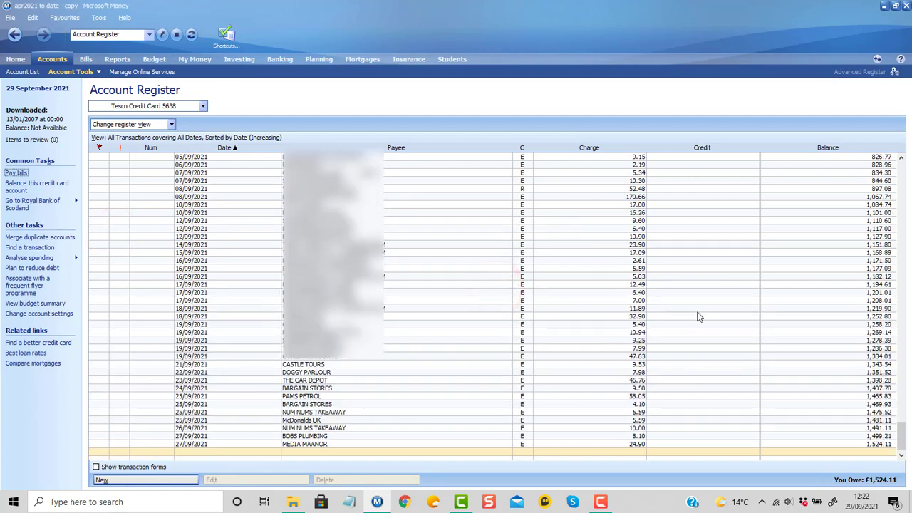